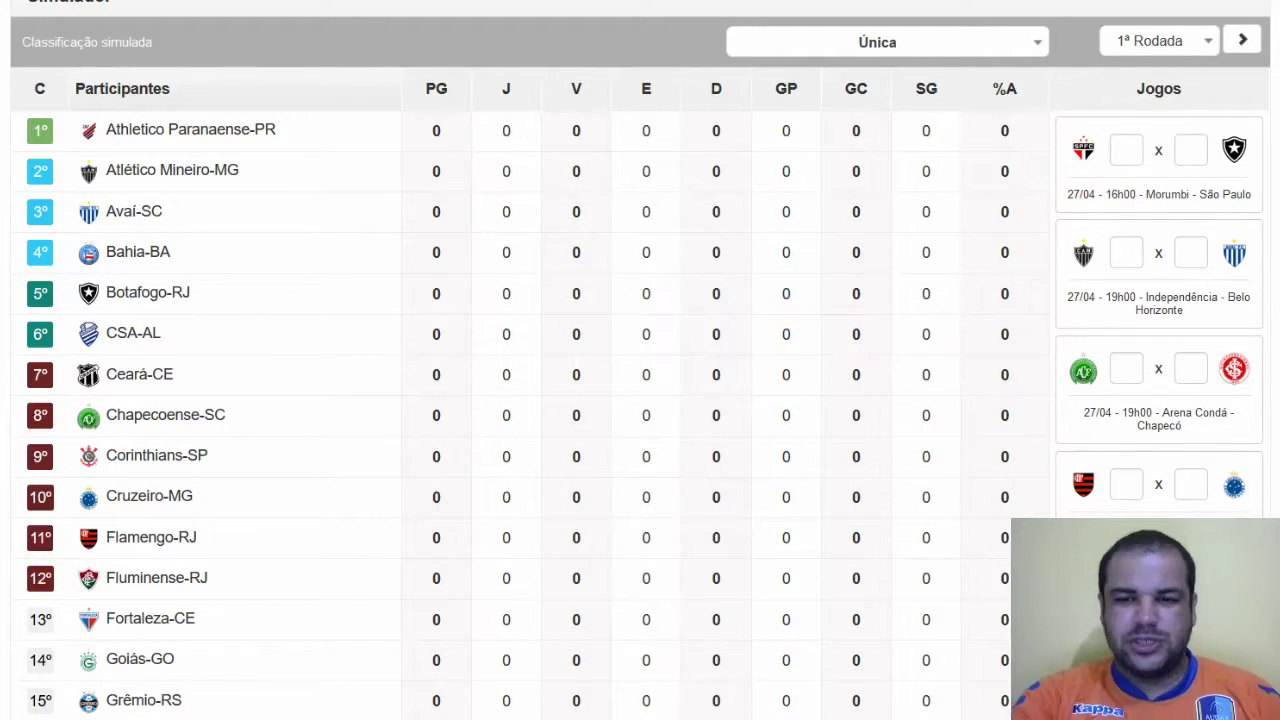
scroll(640, 360, "down", 1)
scroll(640, 360, "up", 1)
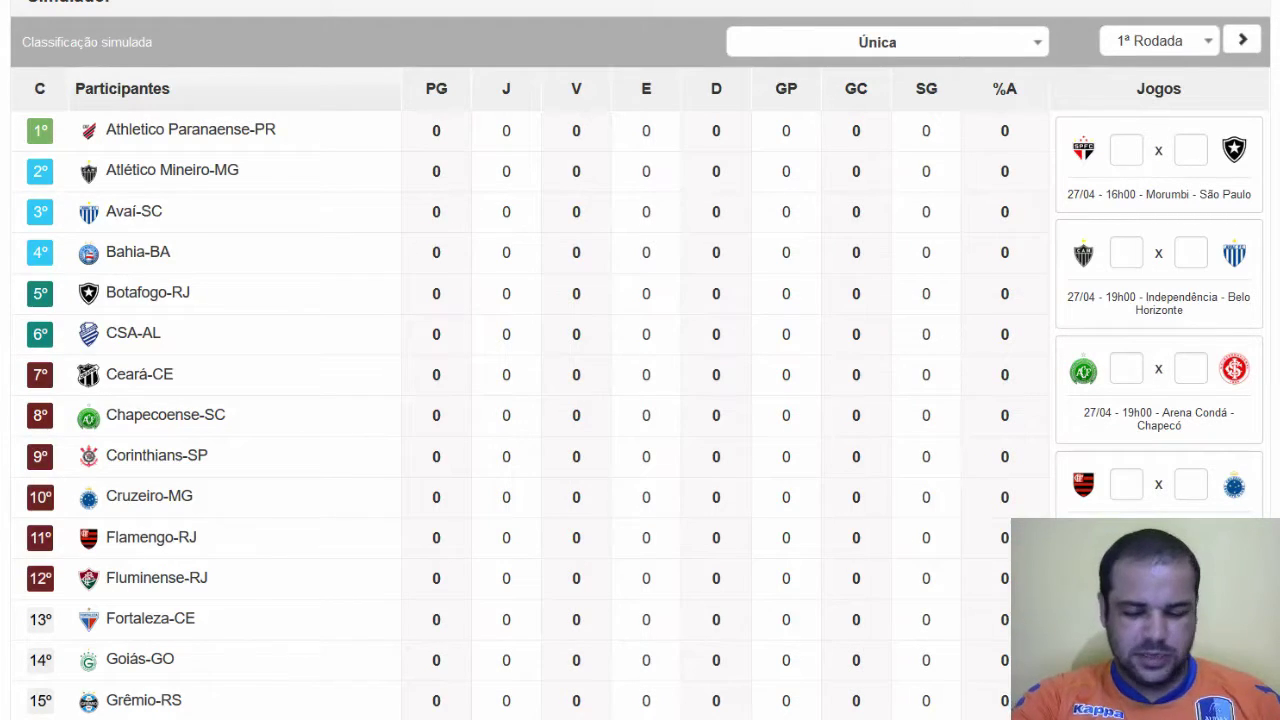
scroll(640, 360, "up", 1)
scroll(640, 360, "down", 1)
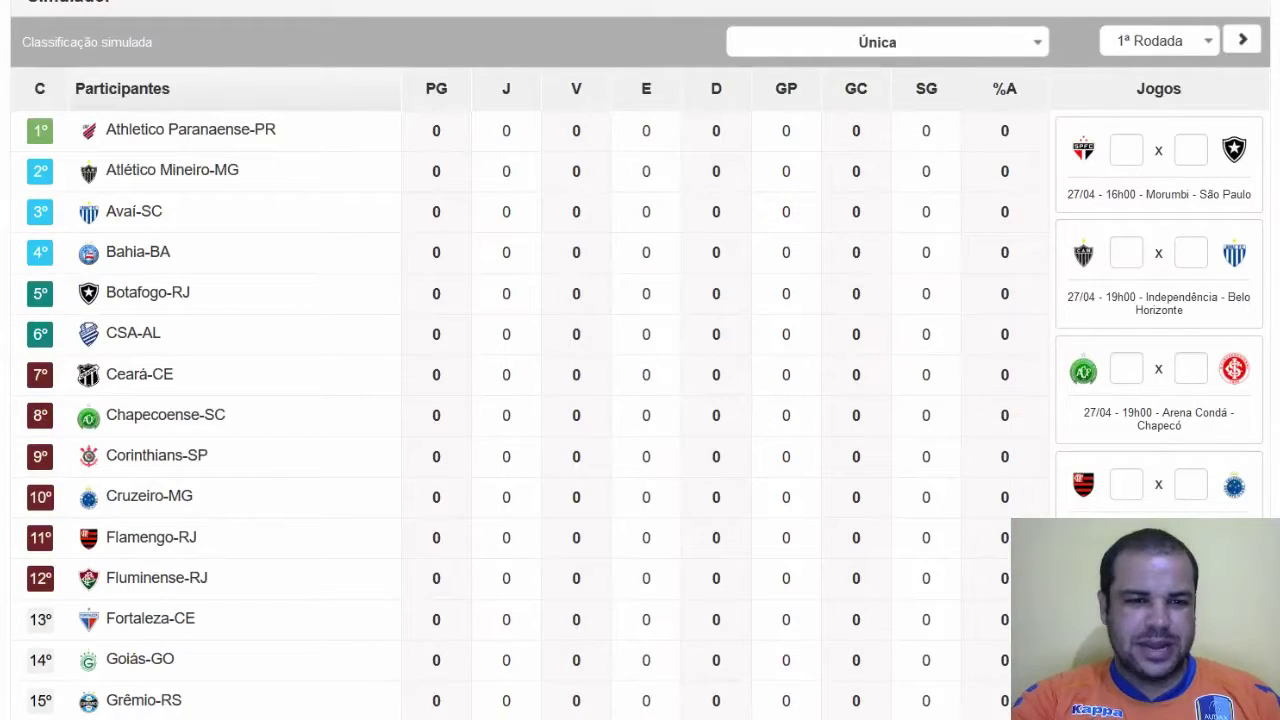
- Look through the participating teams in the simulated standings, from the first row to the last
scroll(640, 360, "down", 1)
scroll(640, 360, "down", 1)
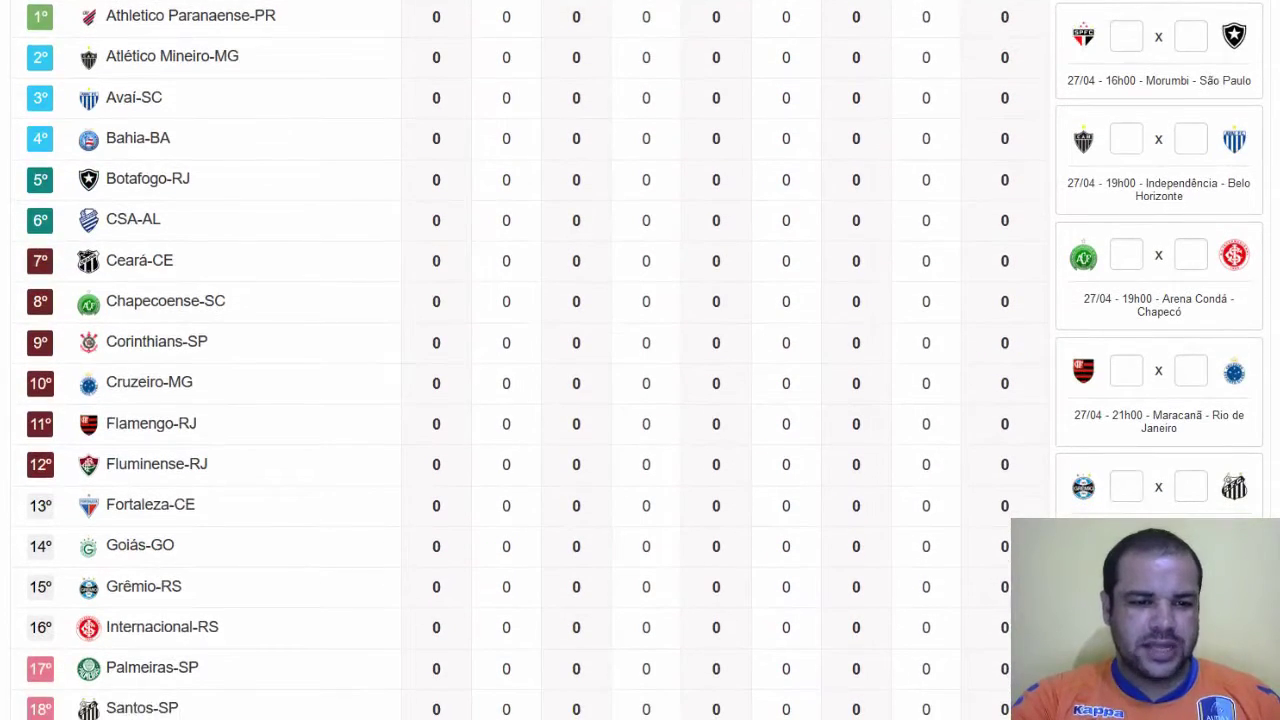
scroll(640, 360, "down", 1)
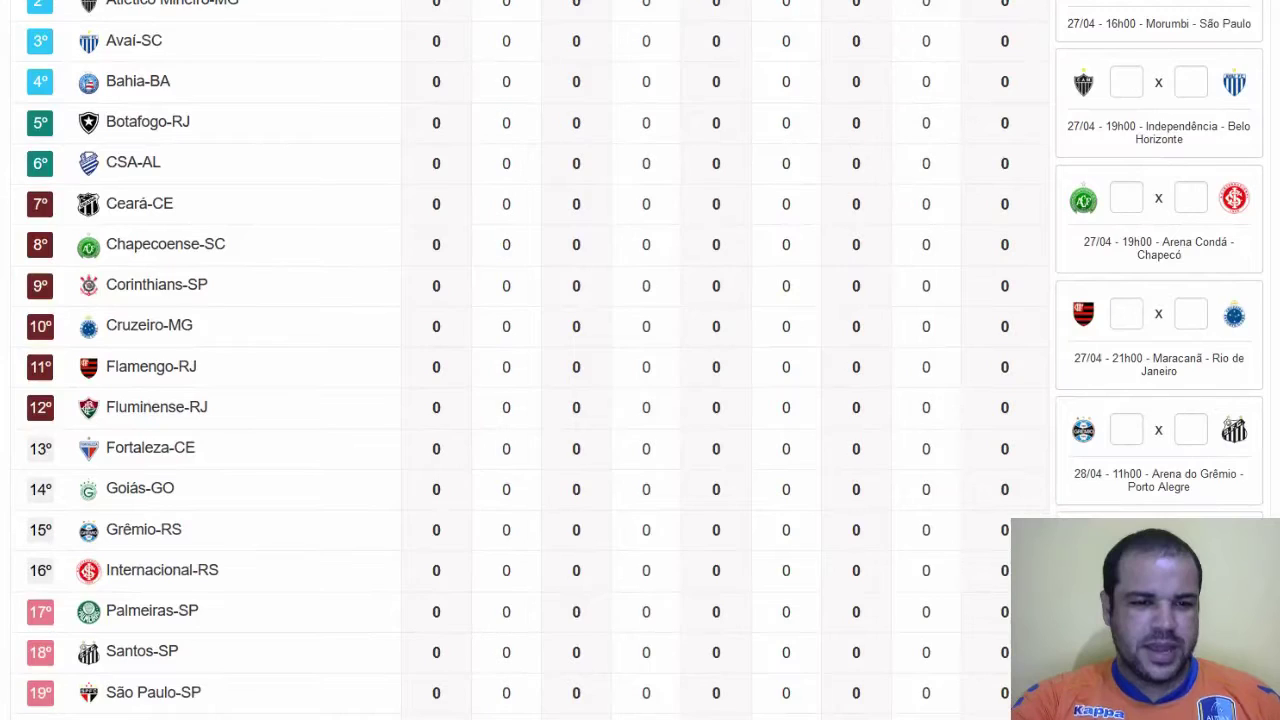
scroll(640, 360, "down", 1)
scroll(640, 360, "down", 1)
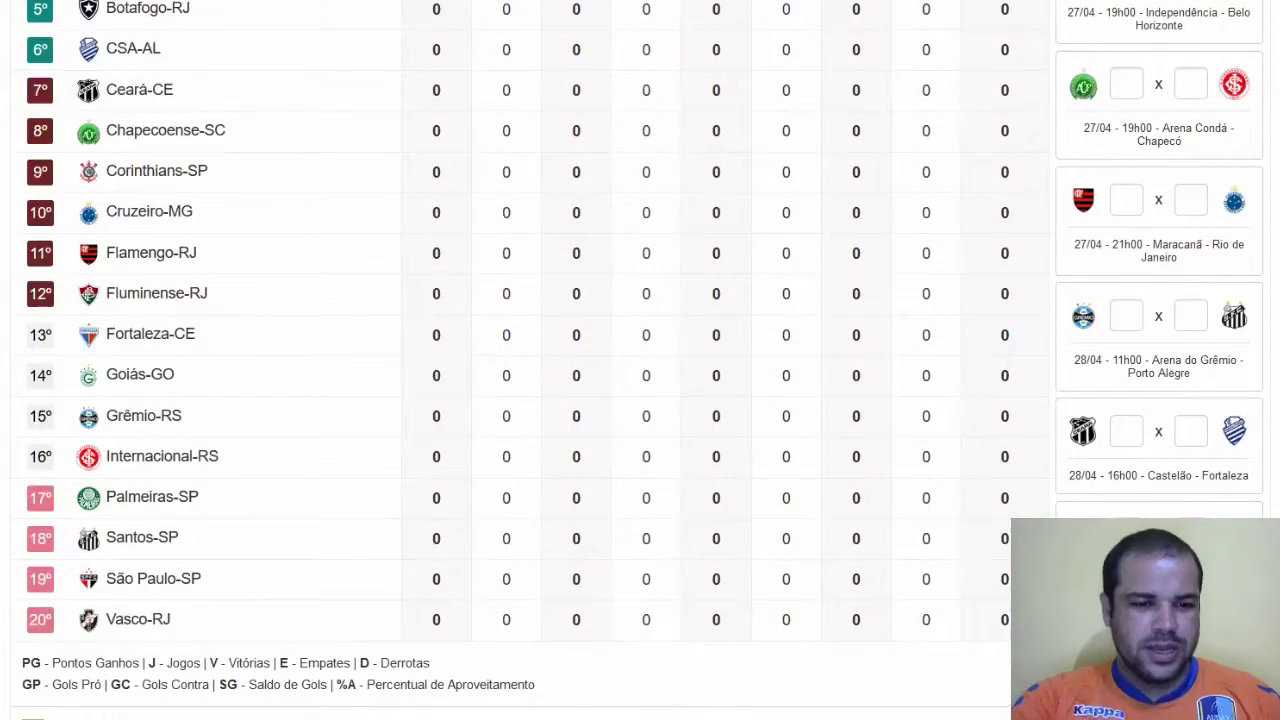
scroll(640, 360, "down", 1)
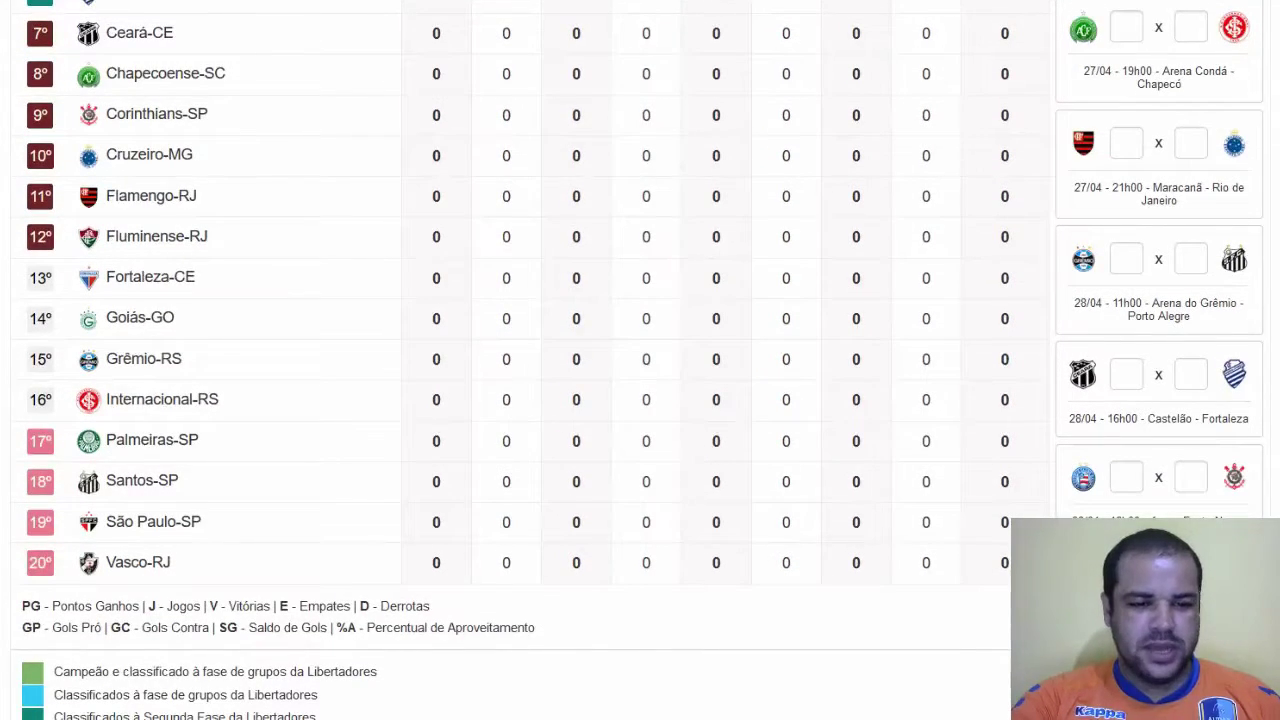
scroll(640, 360, "up", 3)
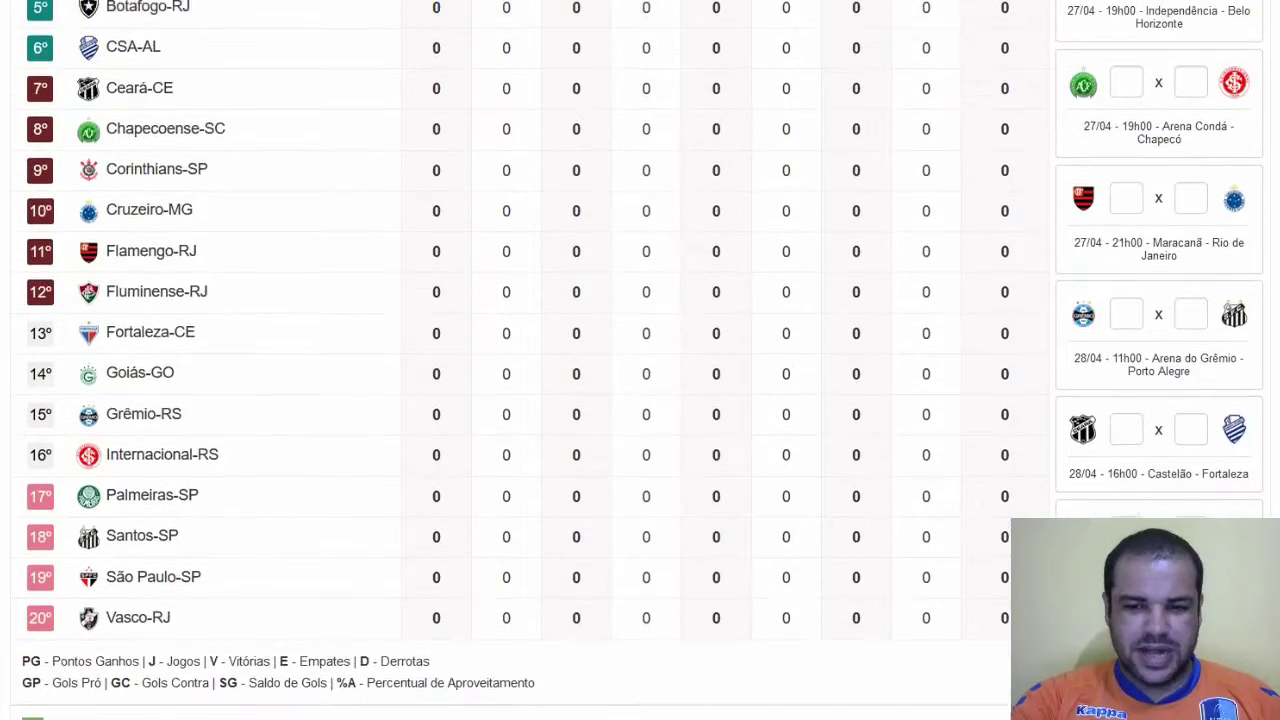
scroll(640, 360, "up", 2)
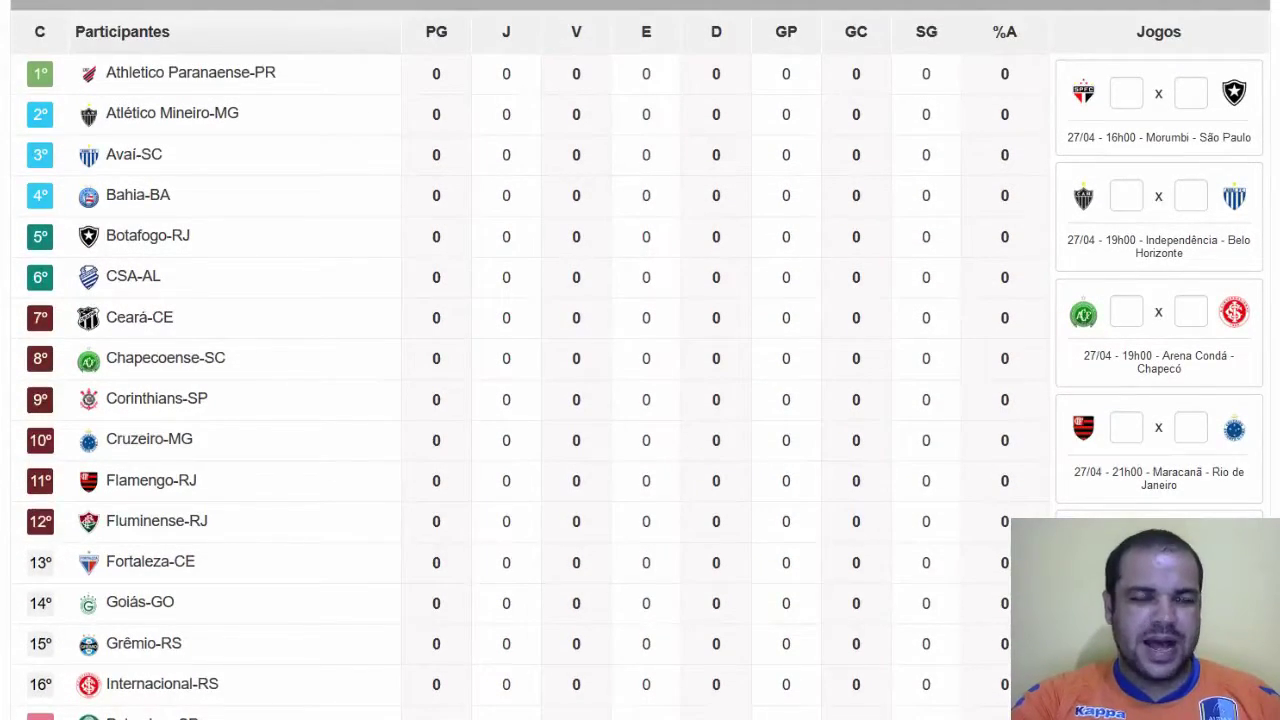
- Review the team list again alongside the first-round fixtures, down to the column abbreviations under the table
scroll(640, 360, "down", 1)
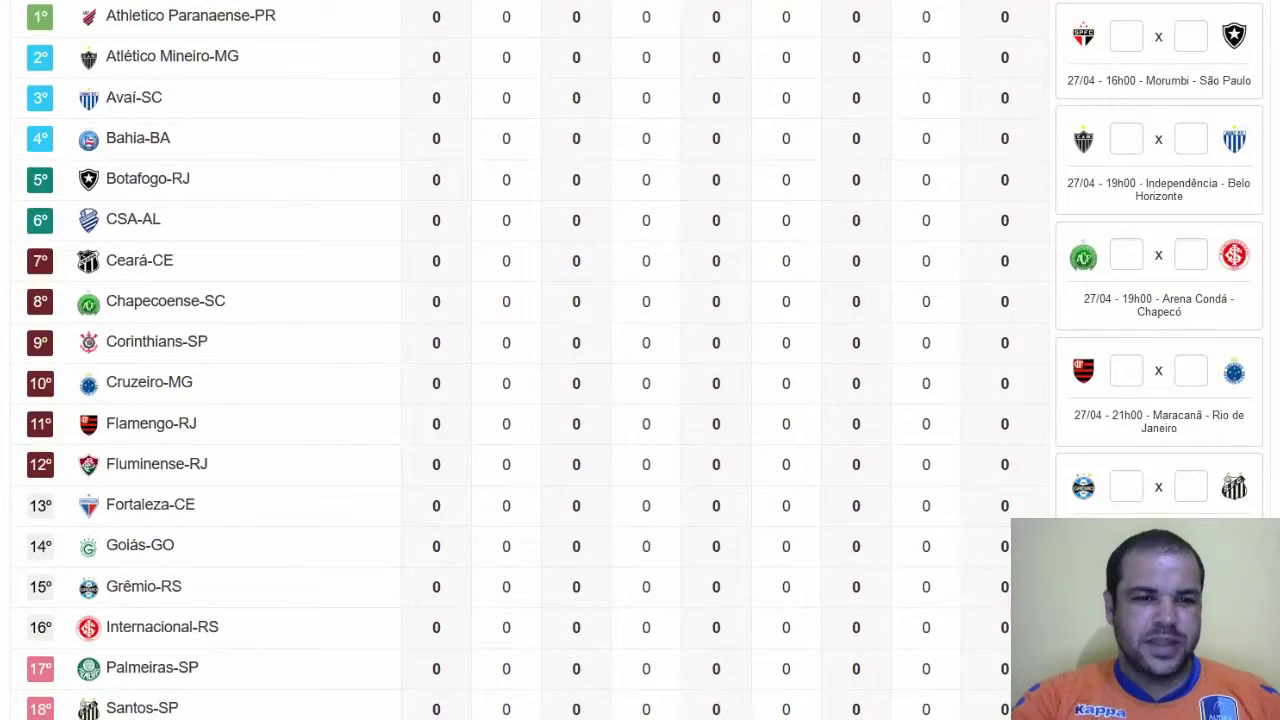
scroll(640, 360, "down", 1)
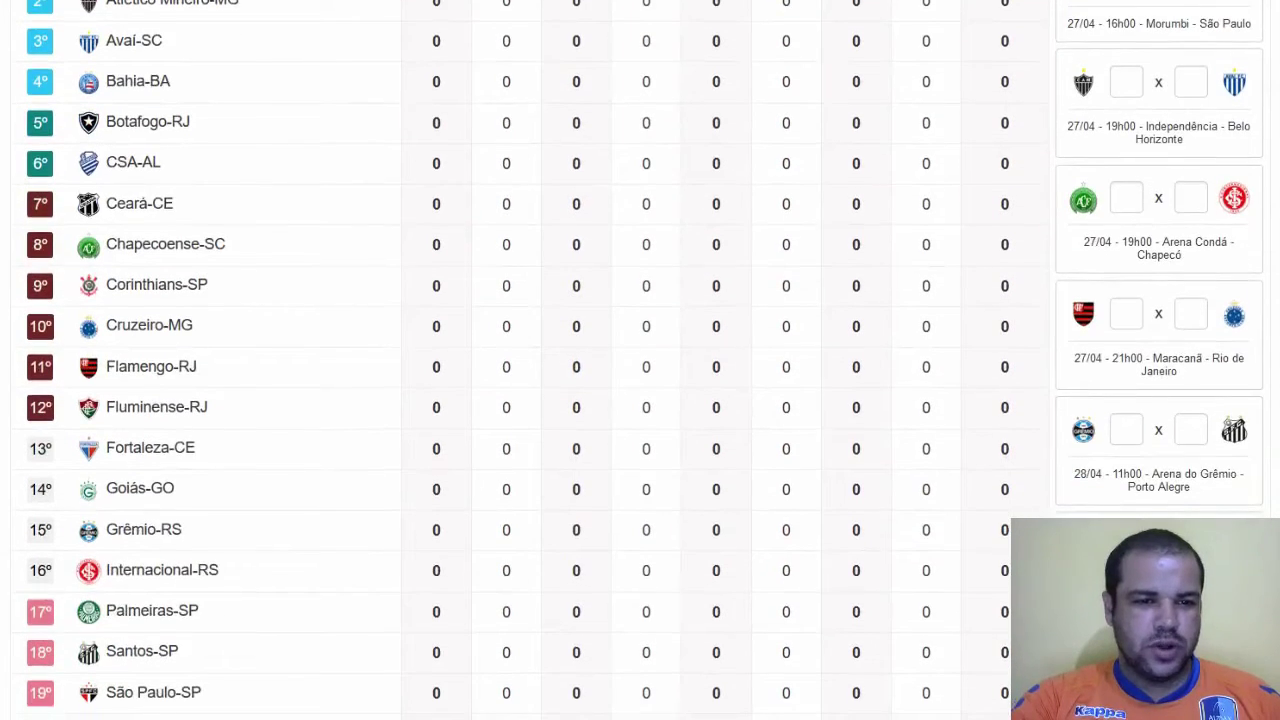
scroll(640, 360, "down", 1)
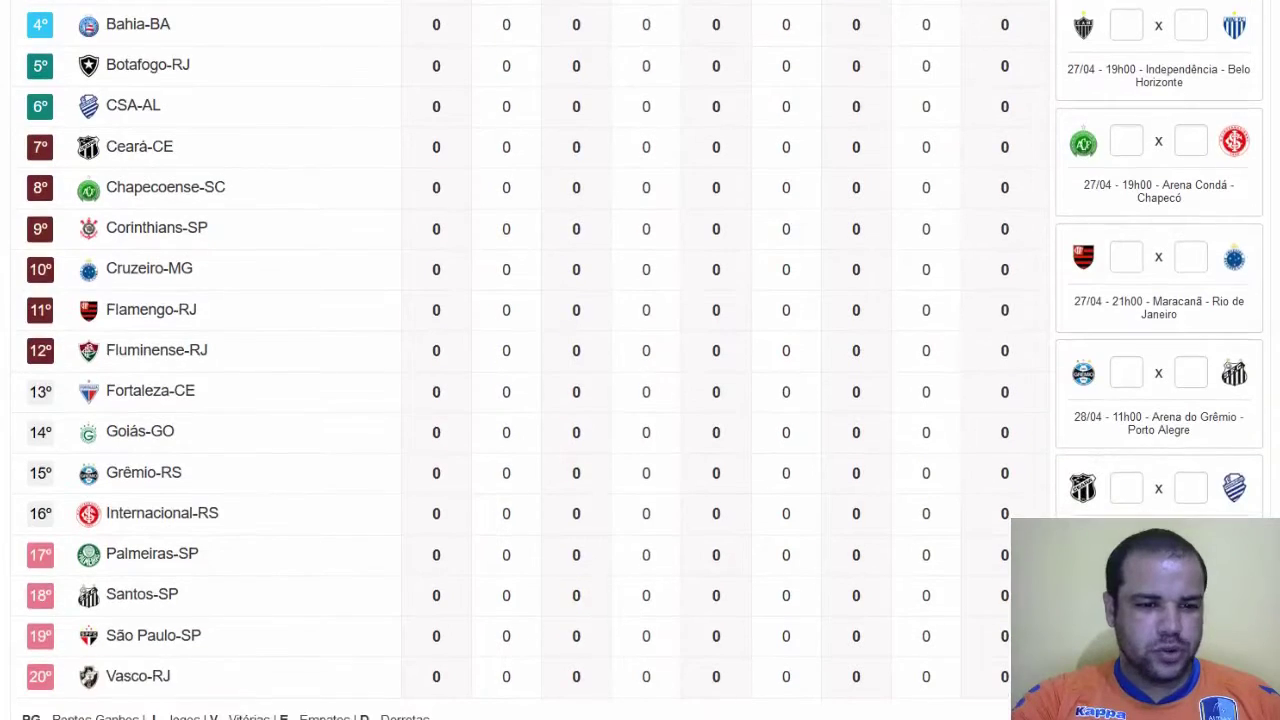
scroll(640, 360, "down", 1)
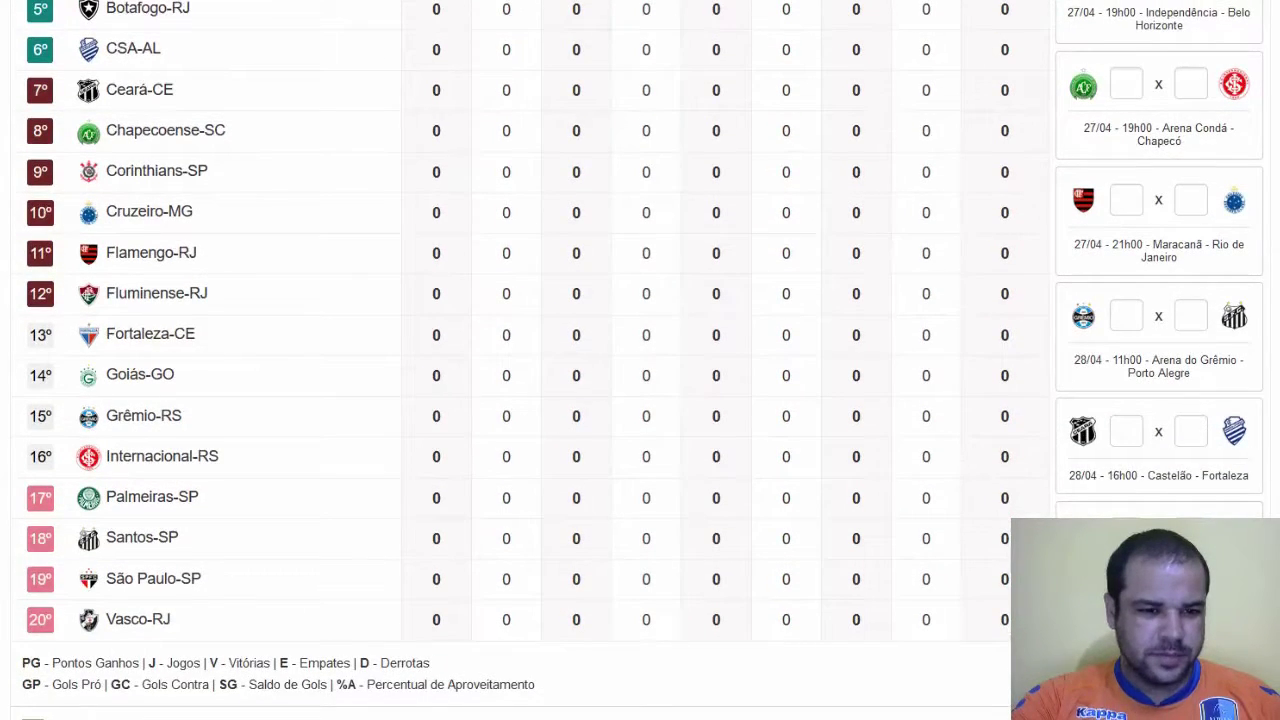
scroll(640, 360, "down", 1)
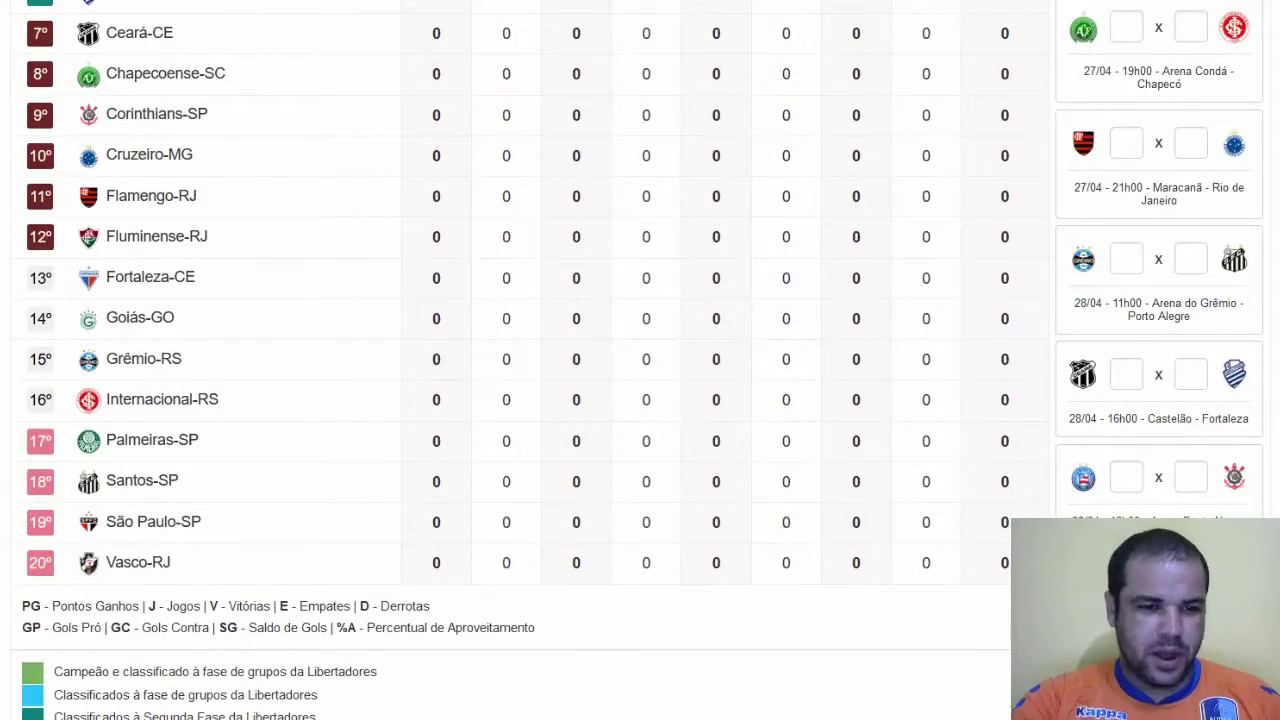
scroll(640, 360, "down", 1)
scroll(640, 360, "up", 3)
scroll(640, 360, "up", 2)
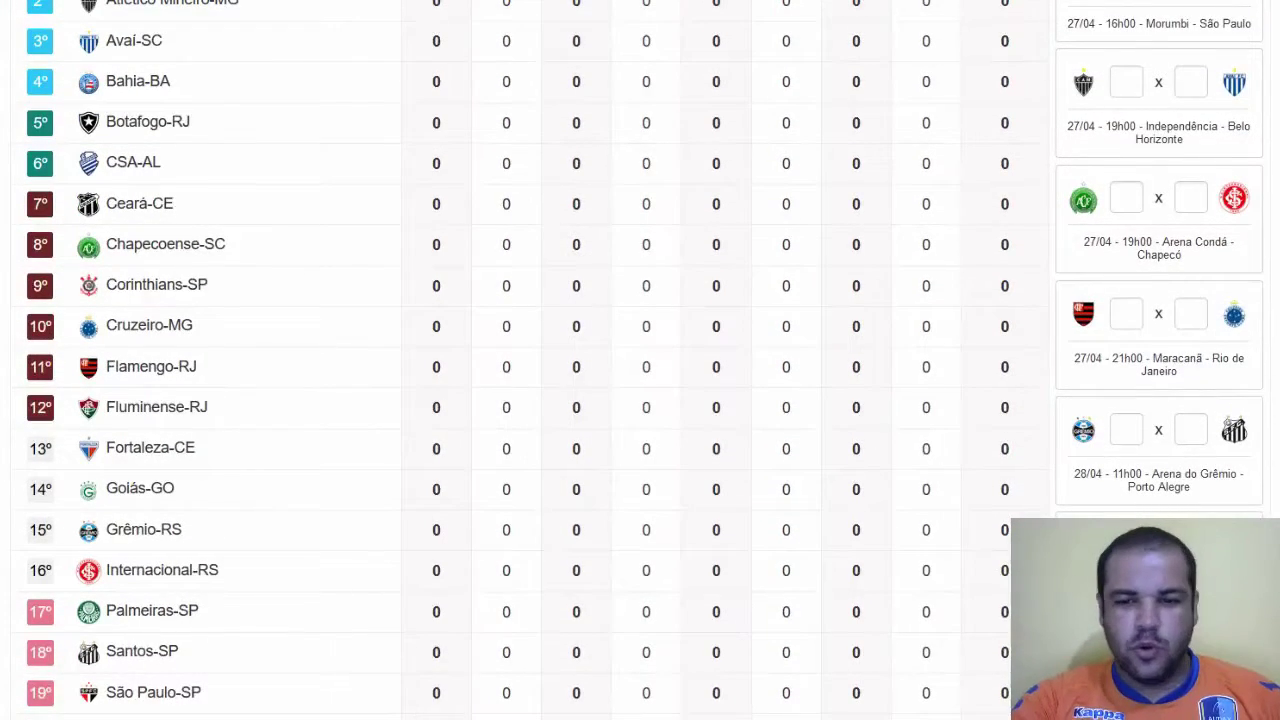
scroll(640, 360, "up", 1)
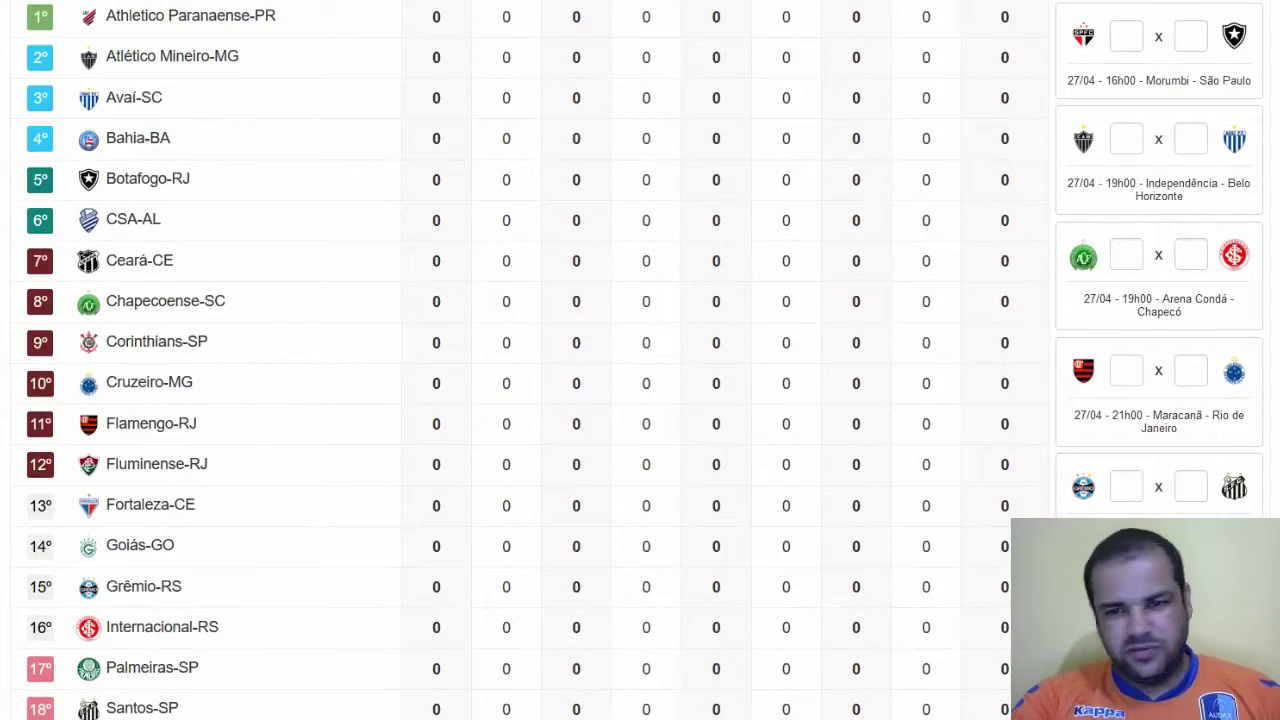
scroll(640, 360, "up", 1)
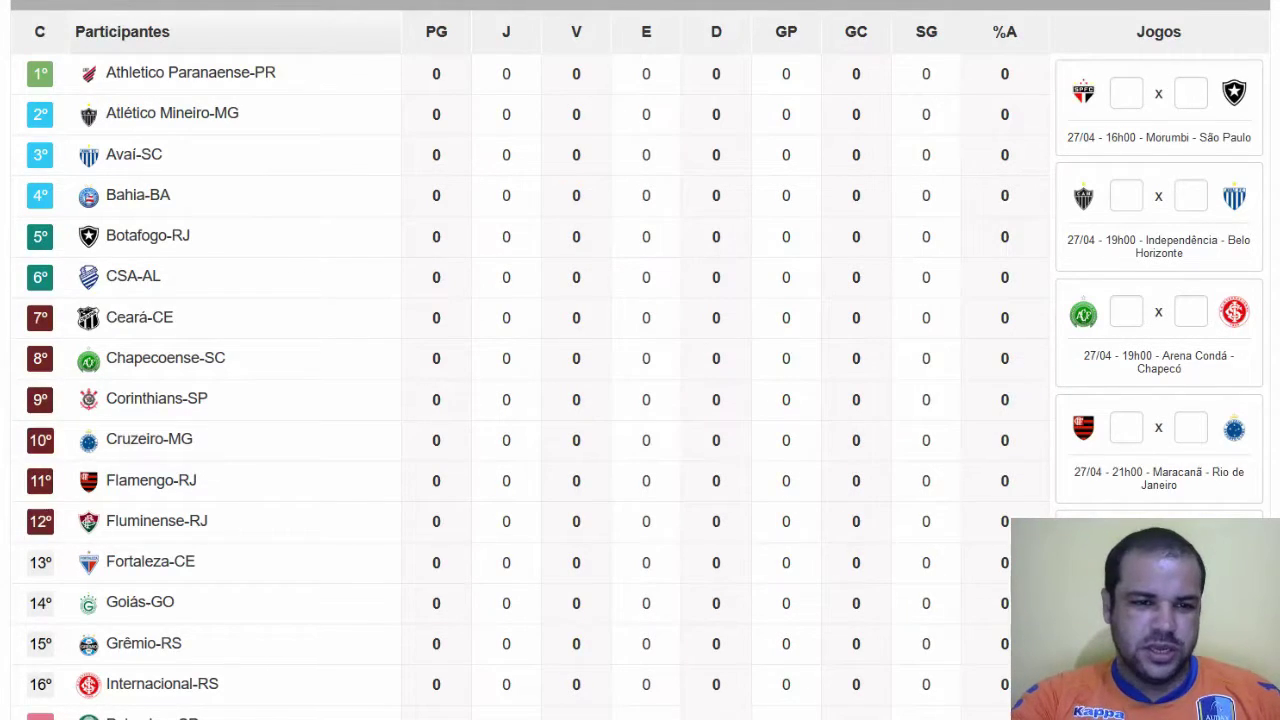
scroll(640, 360, "down", 1)
scroll(640, 360, "down", 1)
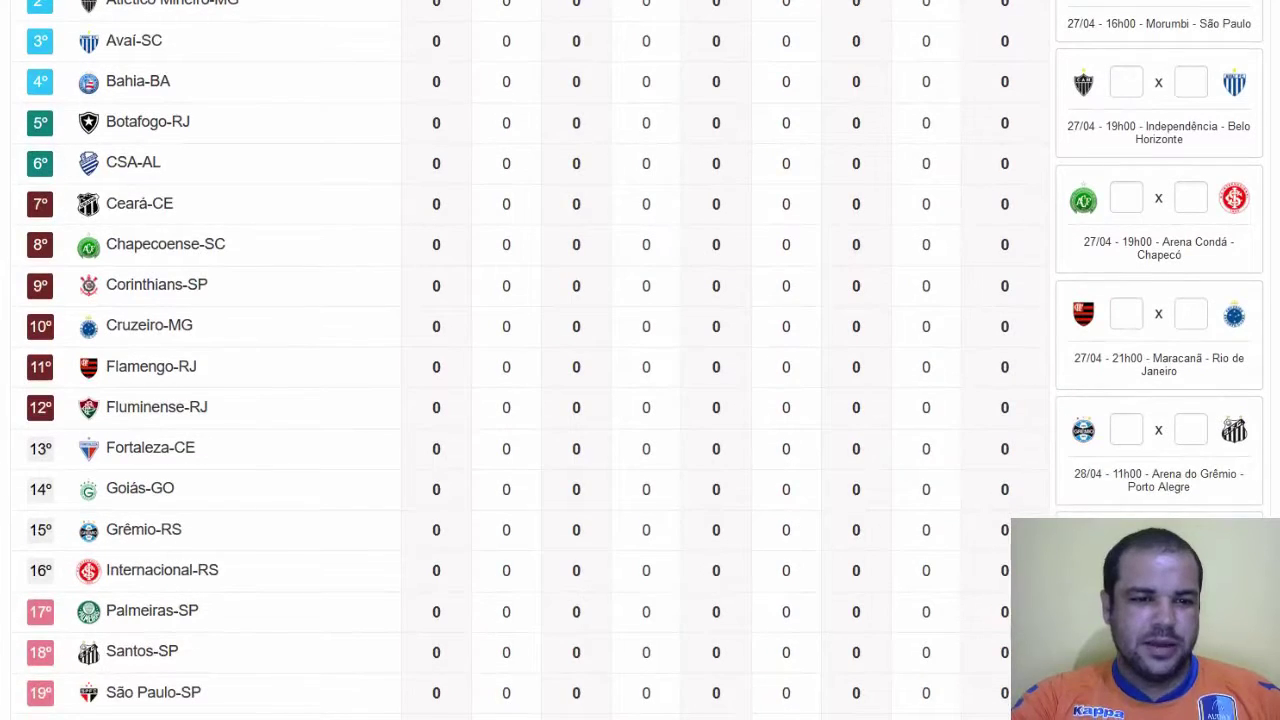
scroll(640, 360, "down", 1)
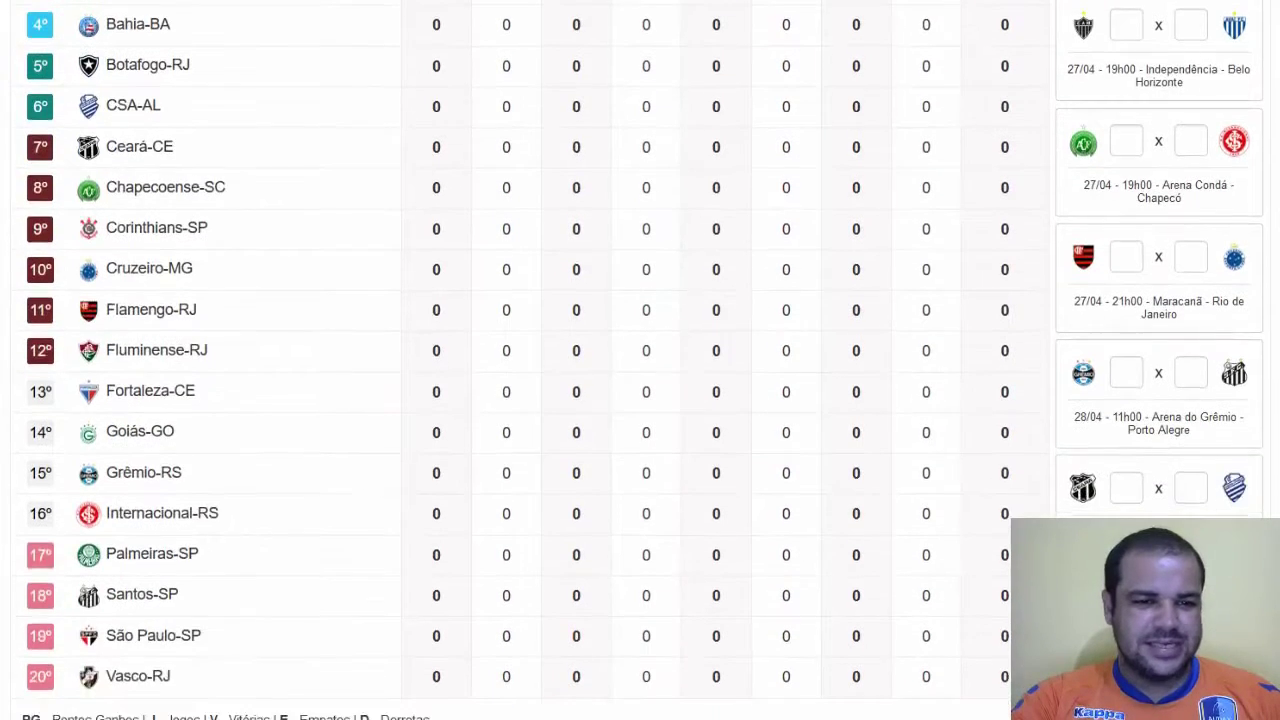
scroll(640, 360, "down", 1)
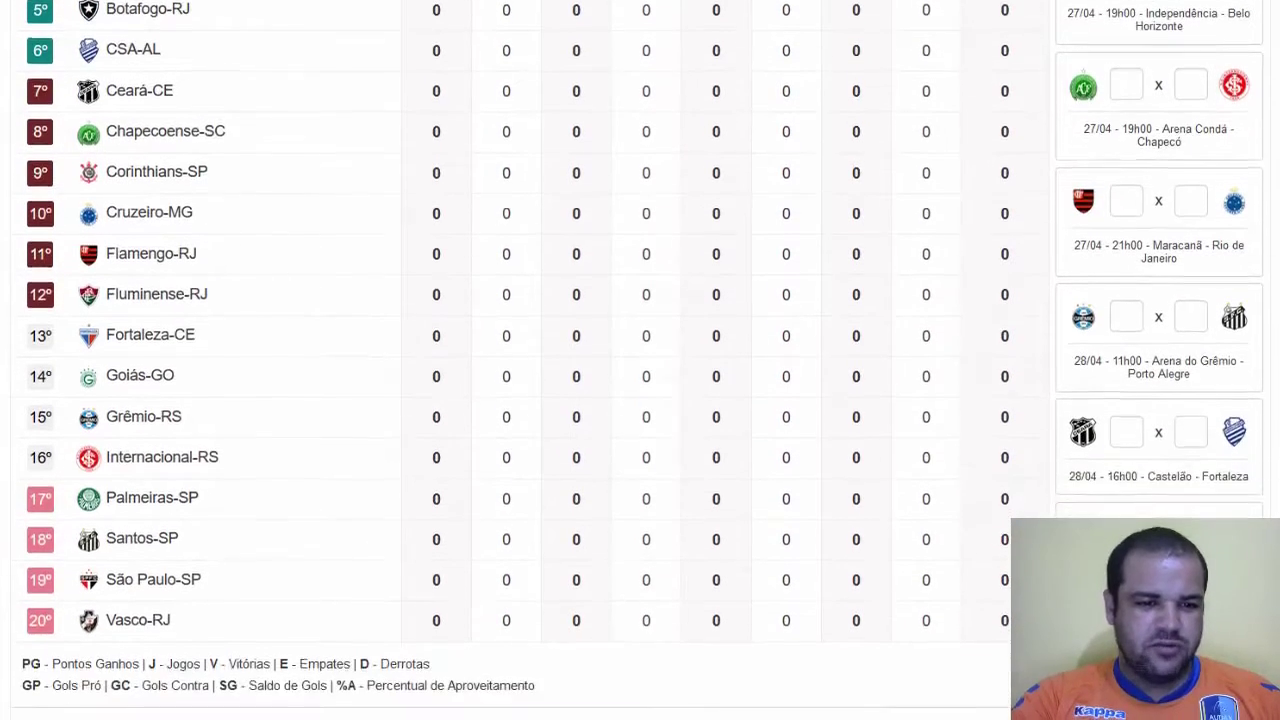
scroll(640, 360, "down", 1)
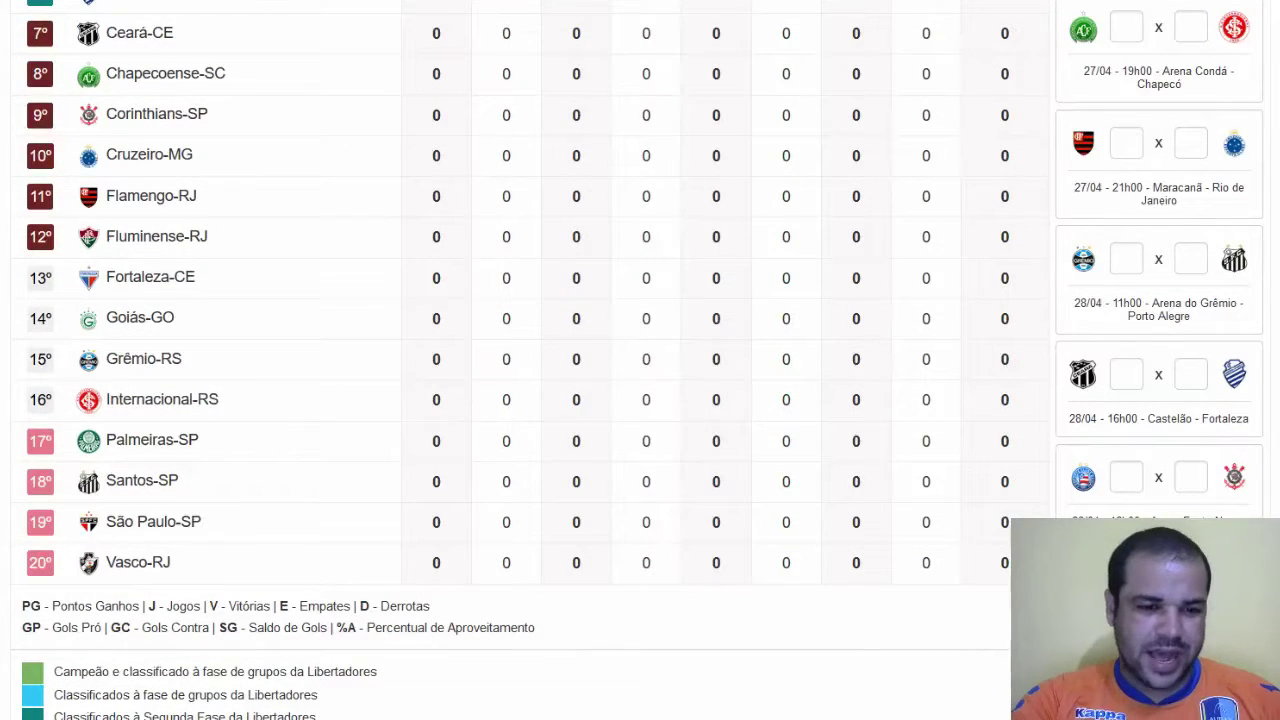
scroll(640, 360, "up", 5)
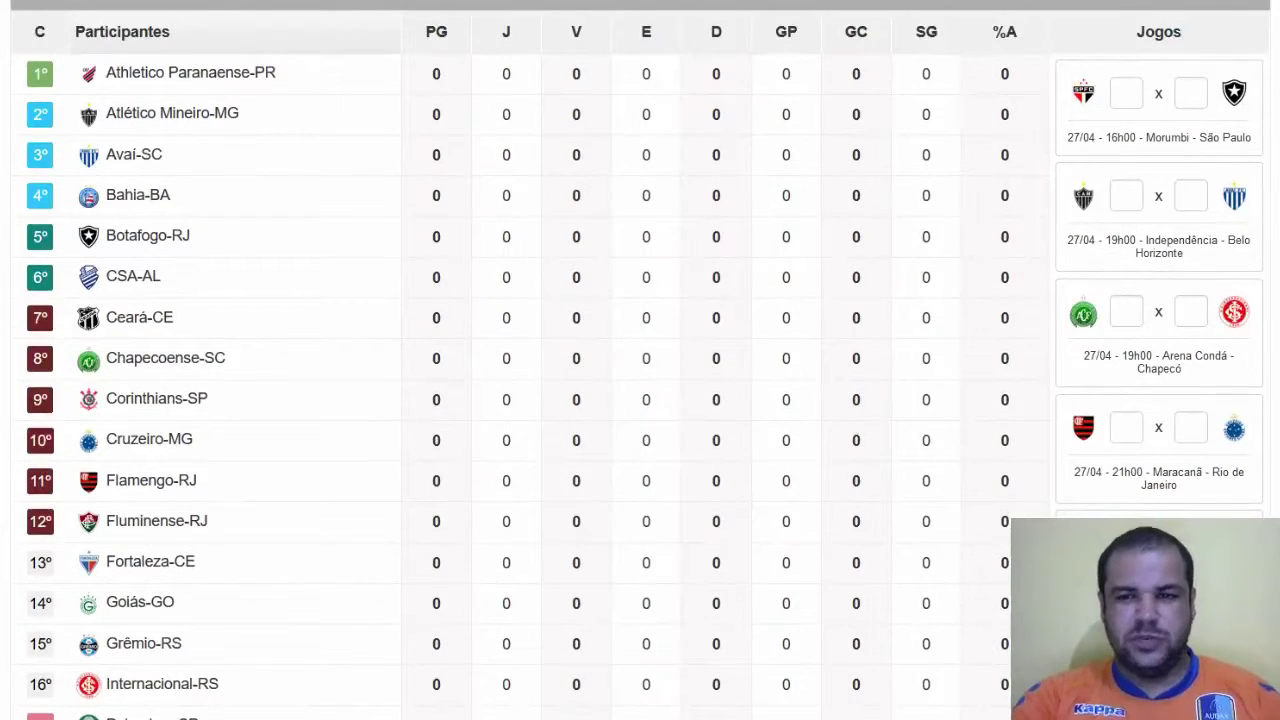
scroll(640, 360, "up", 1)
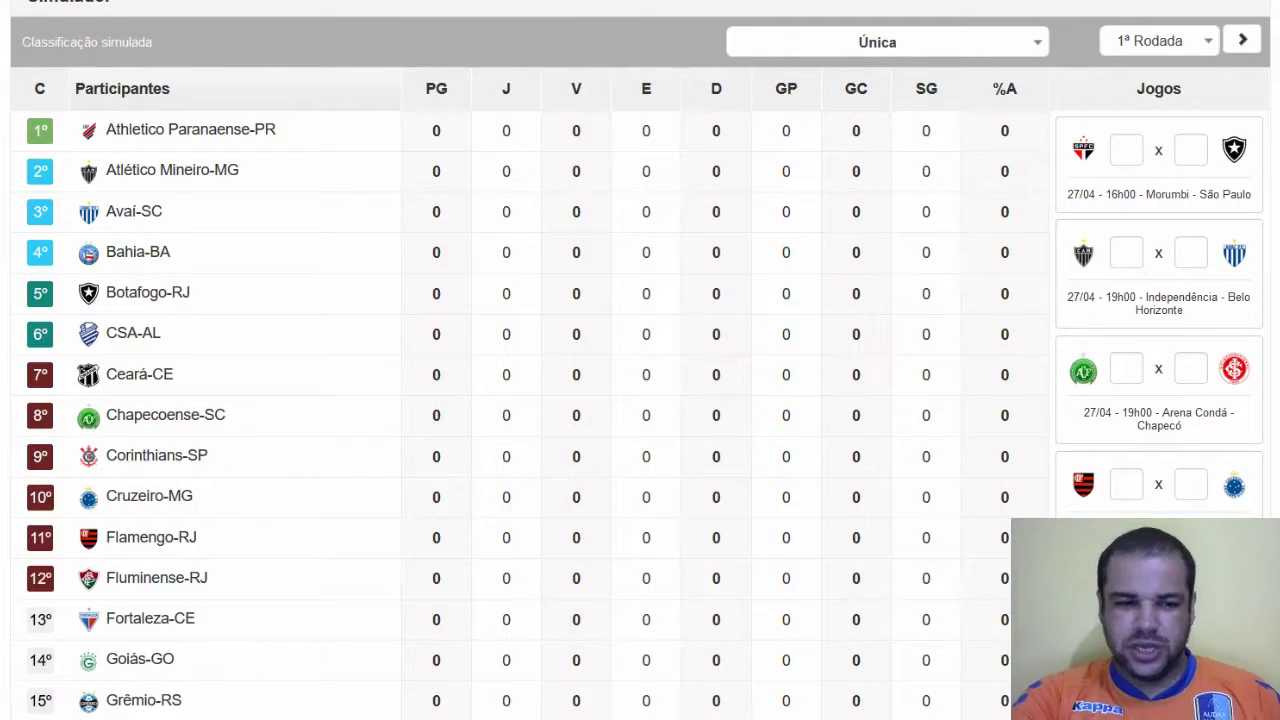
- Examine the colour legend for Libertadores, Sul-americana and Série B places and the remaining first-round fixtures
scroll(640, 360, "down", 1)
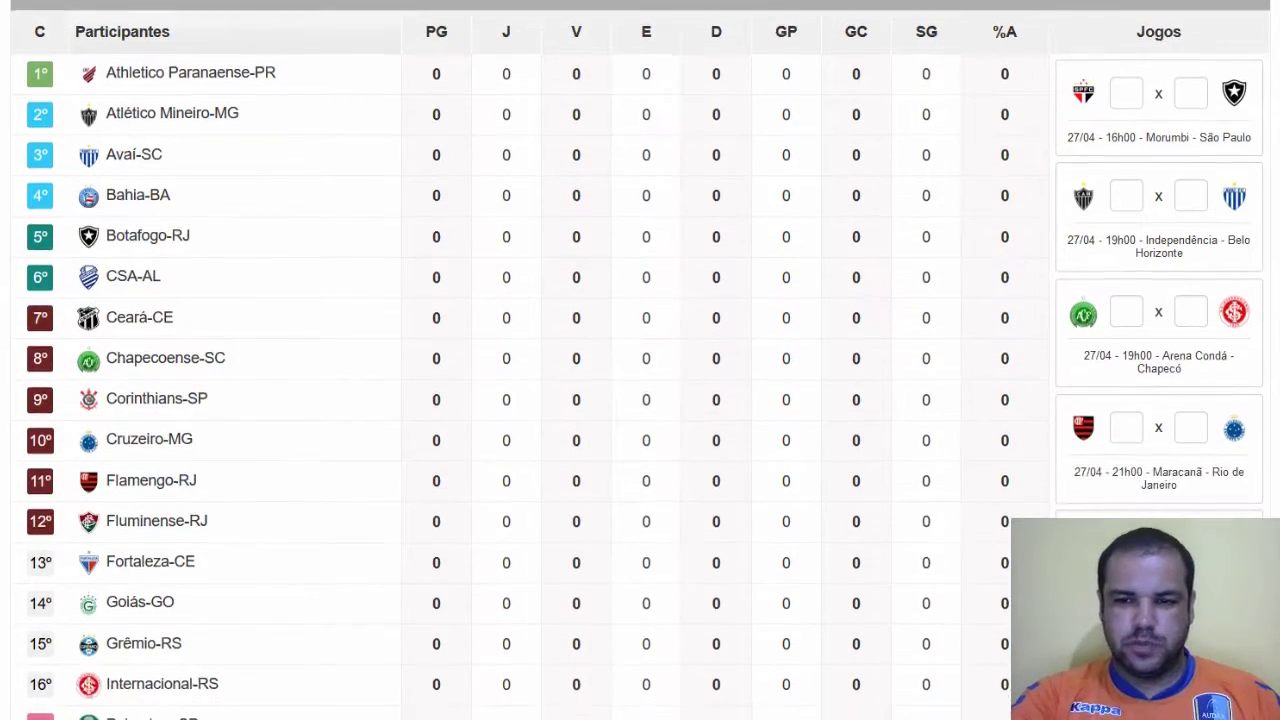
scroll(640, 360, "down", 1)
scroll(640, 360, "down", 3)
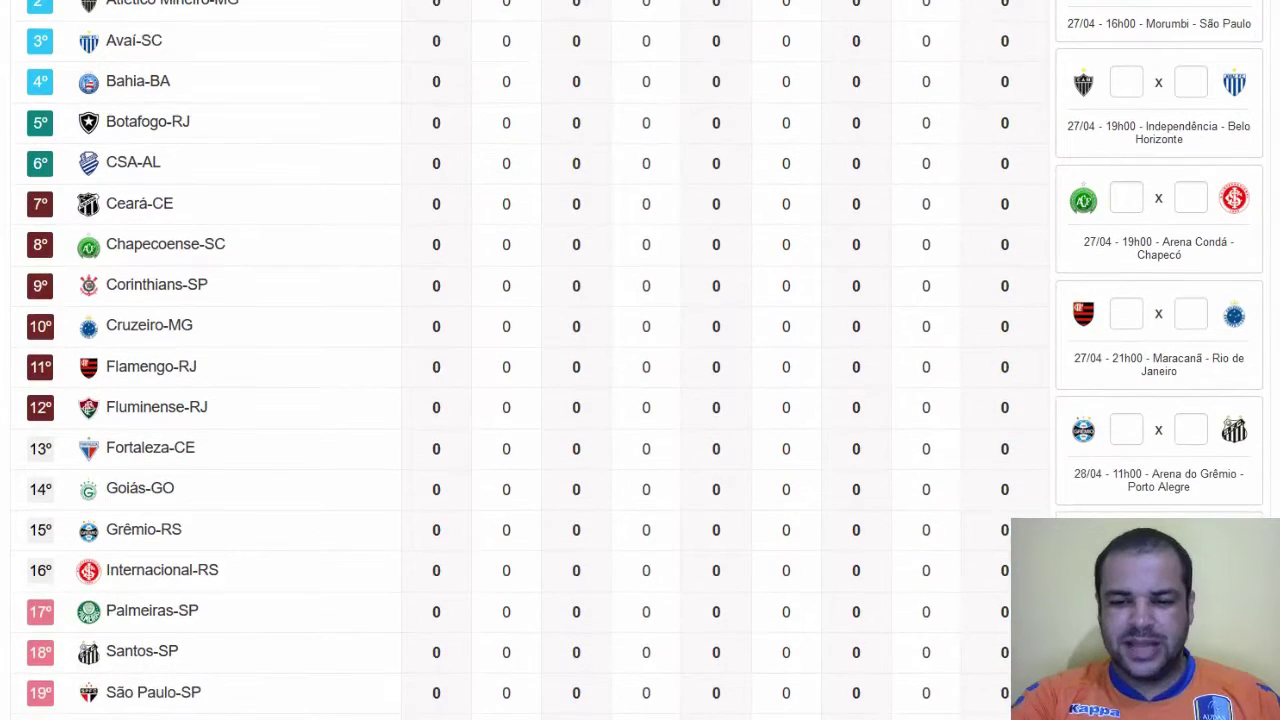
scroll(640, 360, "down", 6)
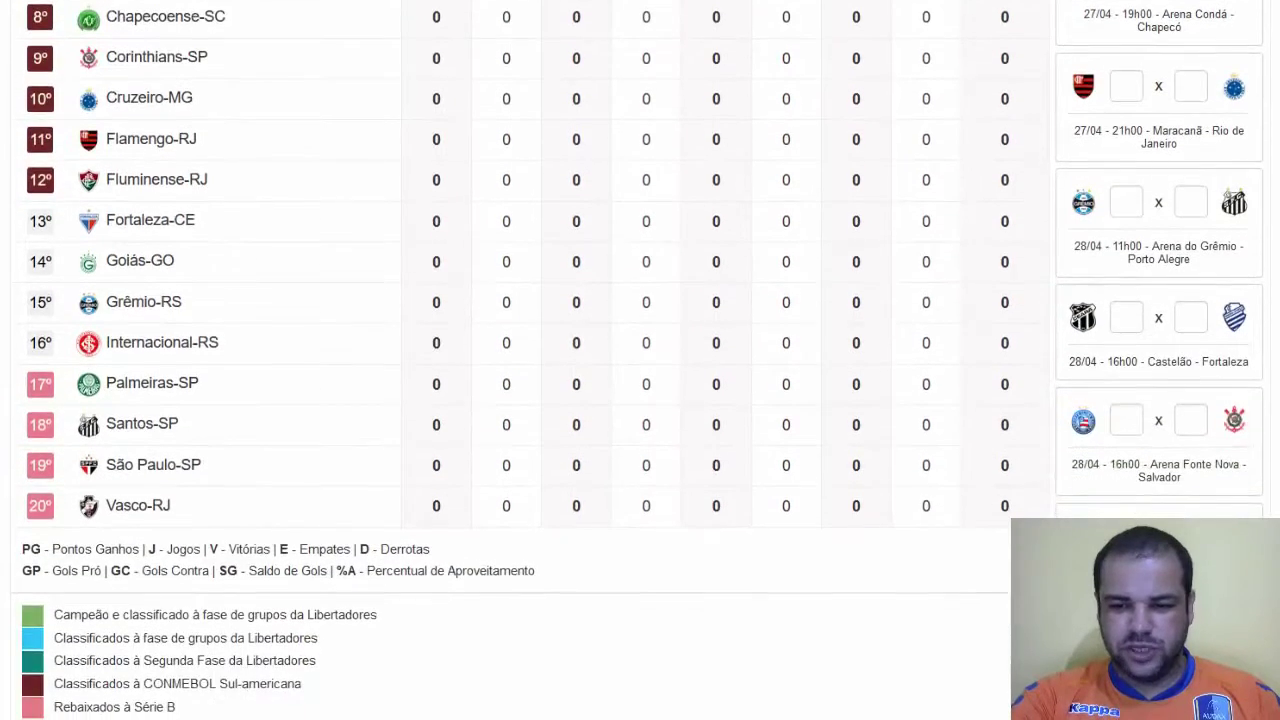
scroll(640, 360, "up", 5)
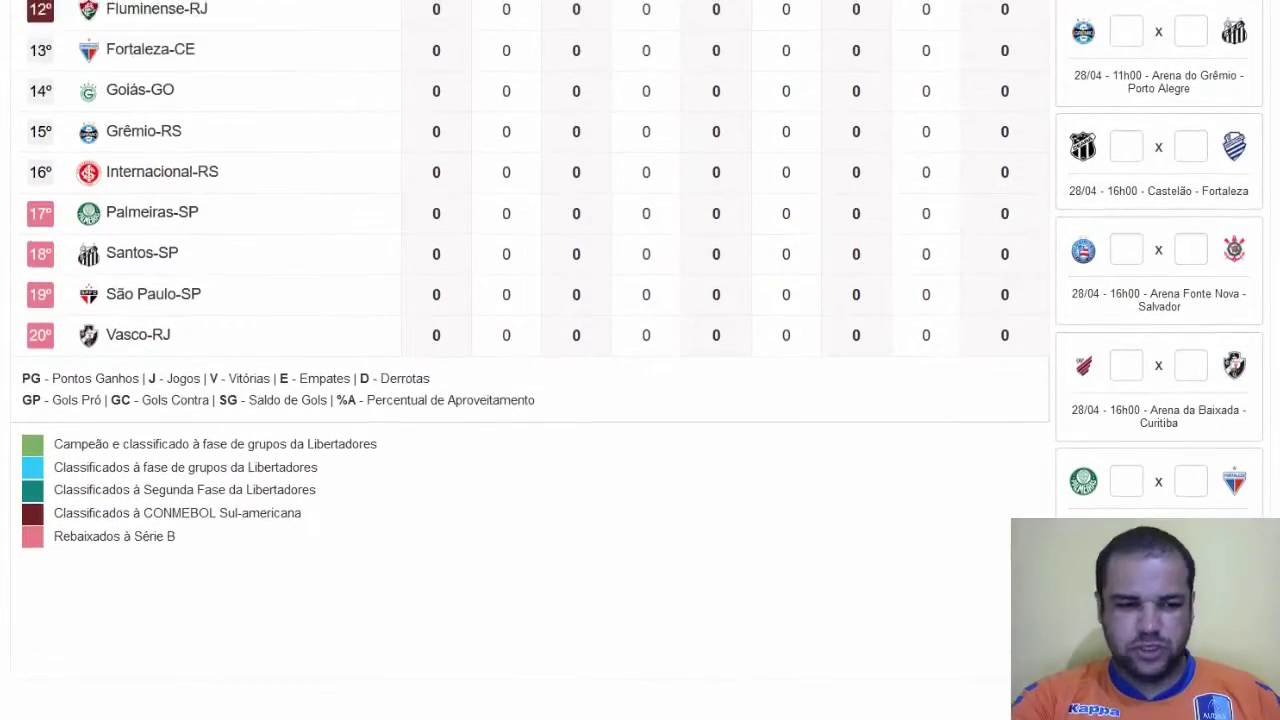
scroll(640, 360, "up", 5)
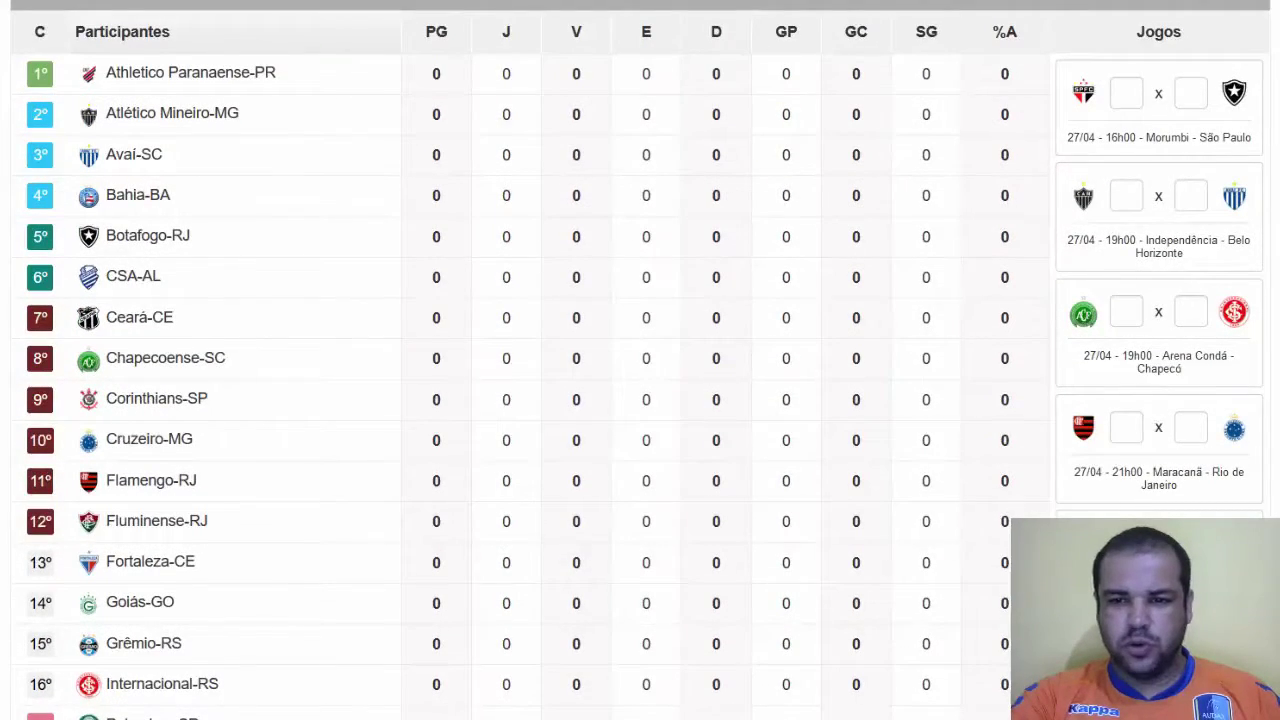
scroll(640, 360, "down", 1)
scroll(640, 360, "down", 2)
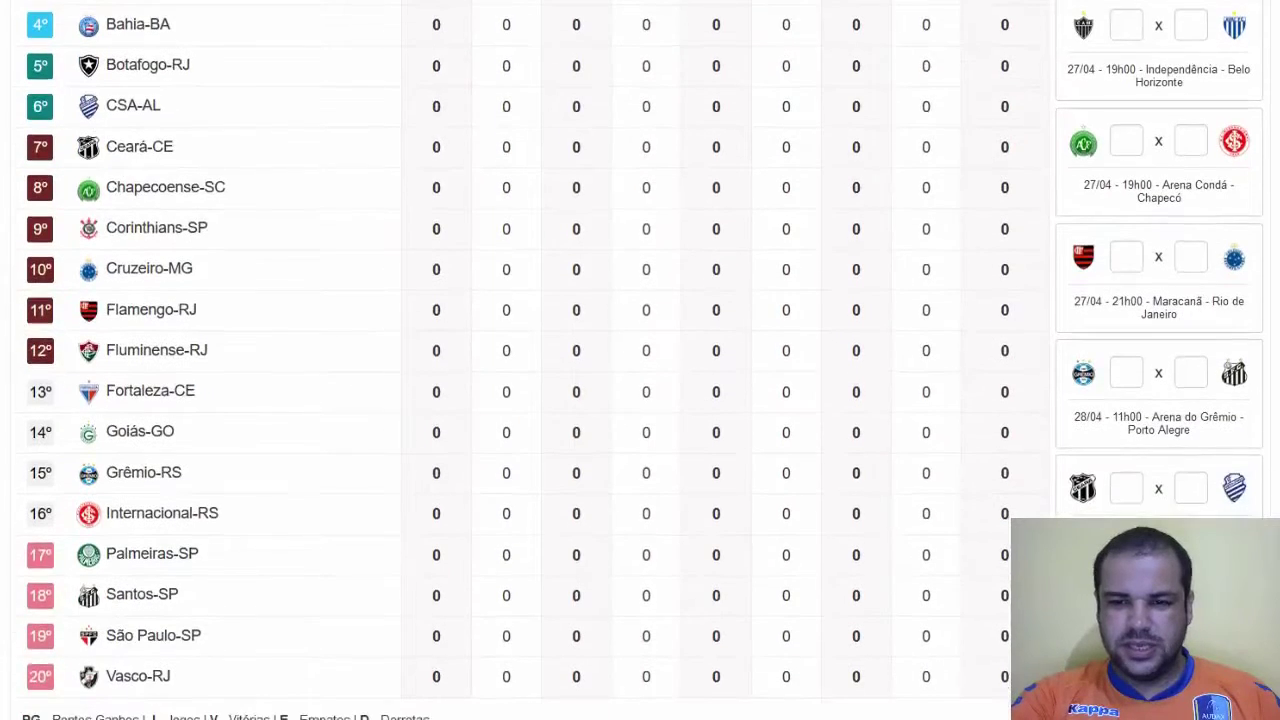
scroll(640, 360, "down", 1)
scroll(640, 360, "up", 2)
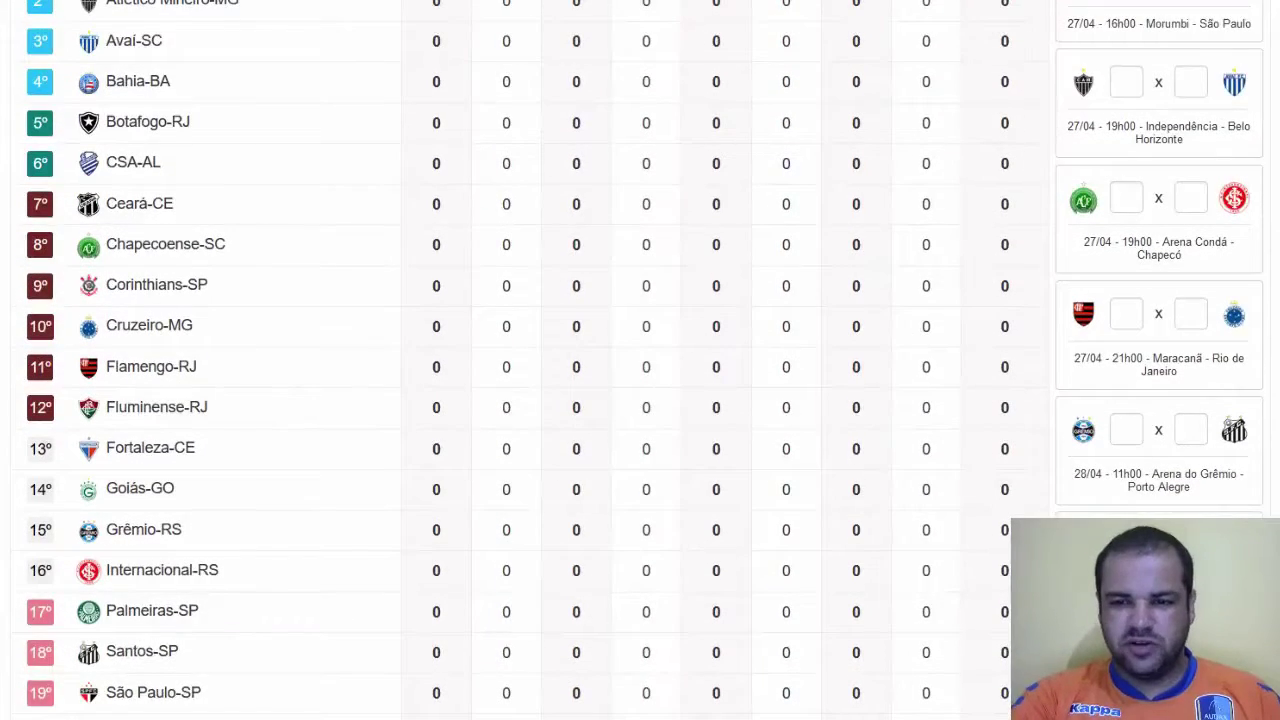
scroll(640, 360, "down", 4)
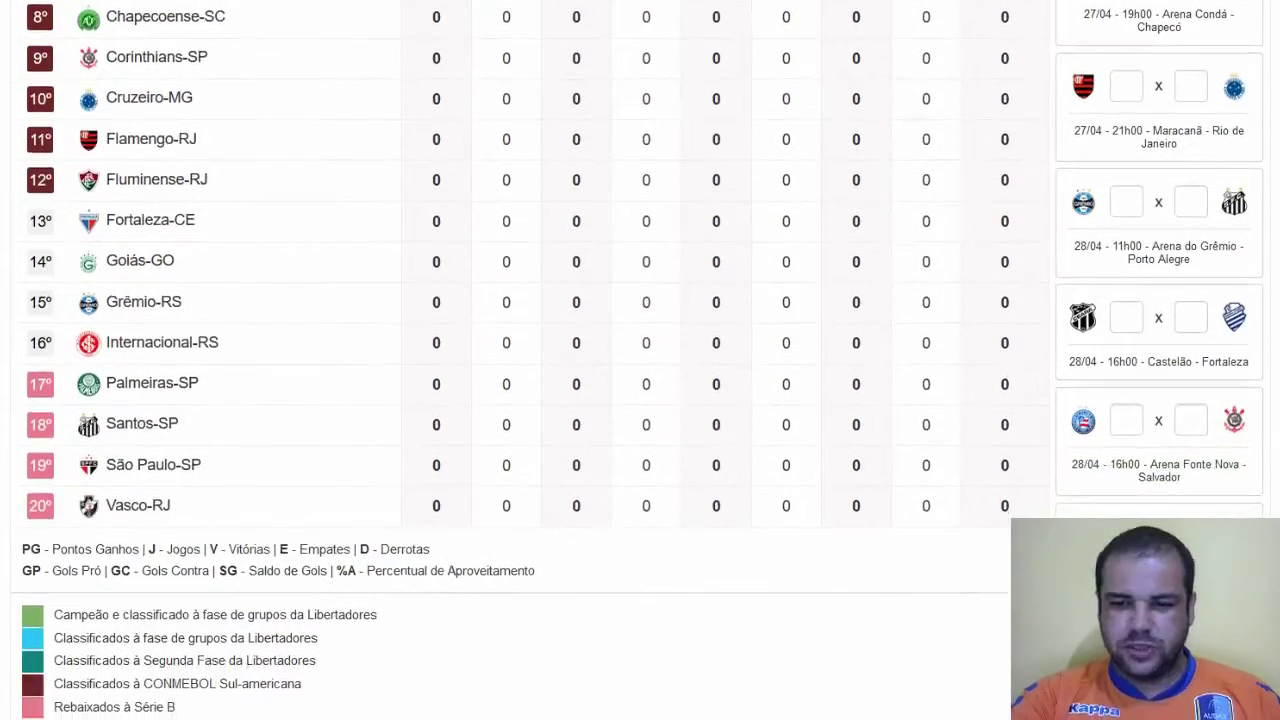
scroll(640, 360, "down", 3)
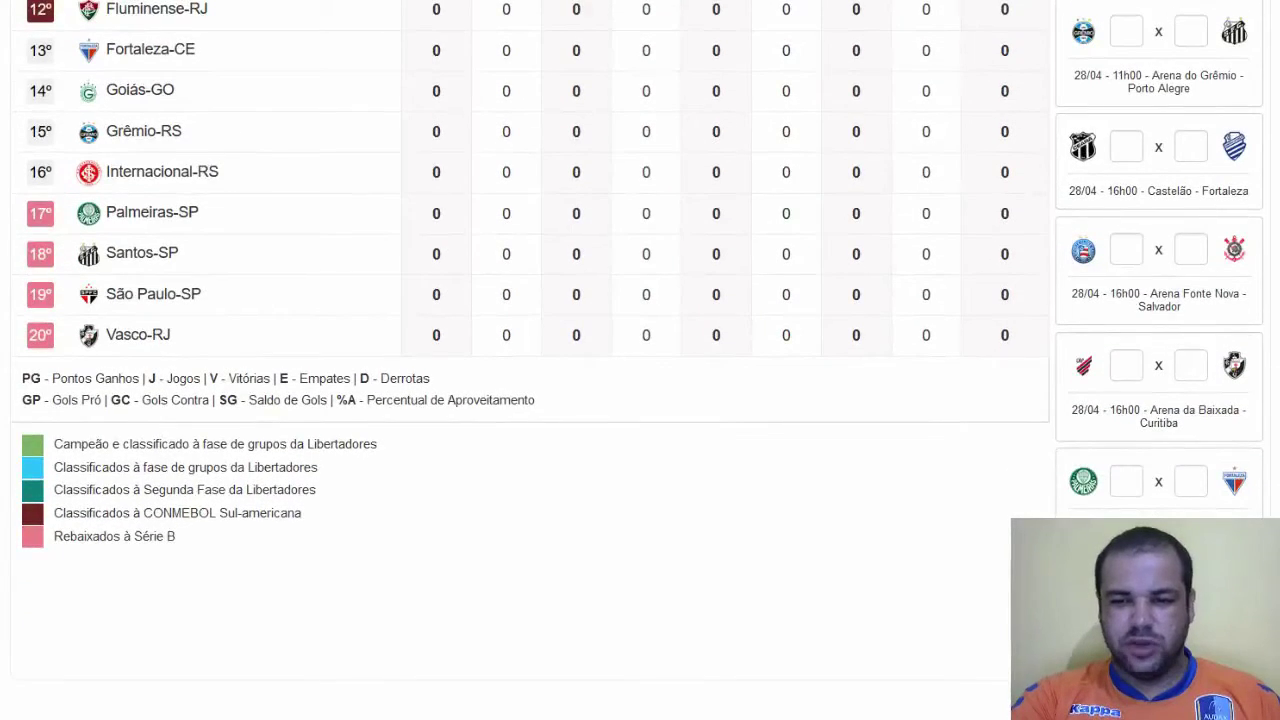
scroll(640, 360, "down", 1)
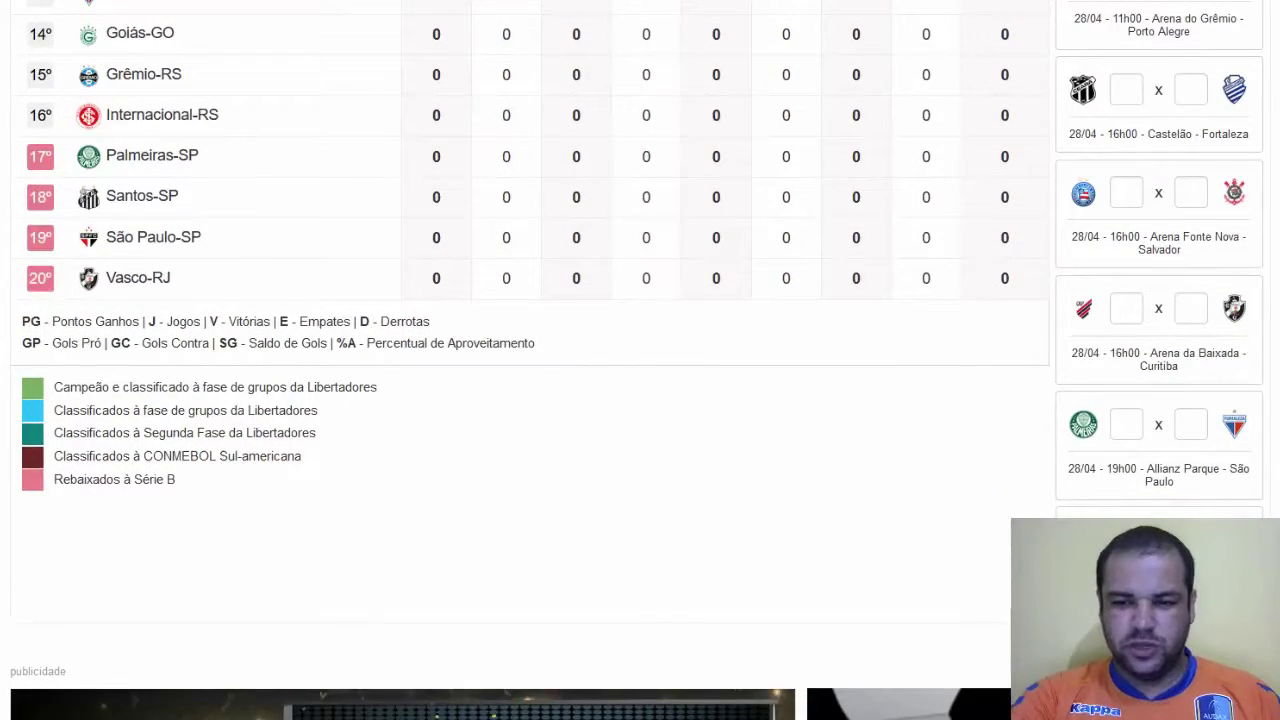
scroll(640, 360, "down", 1)
scroll(640, 360, "up", 1)
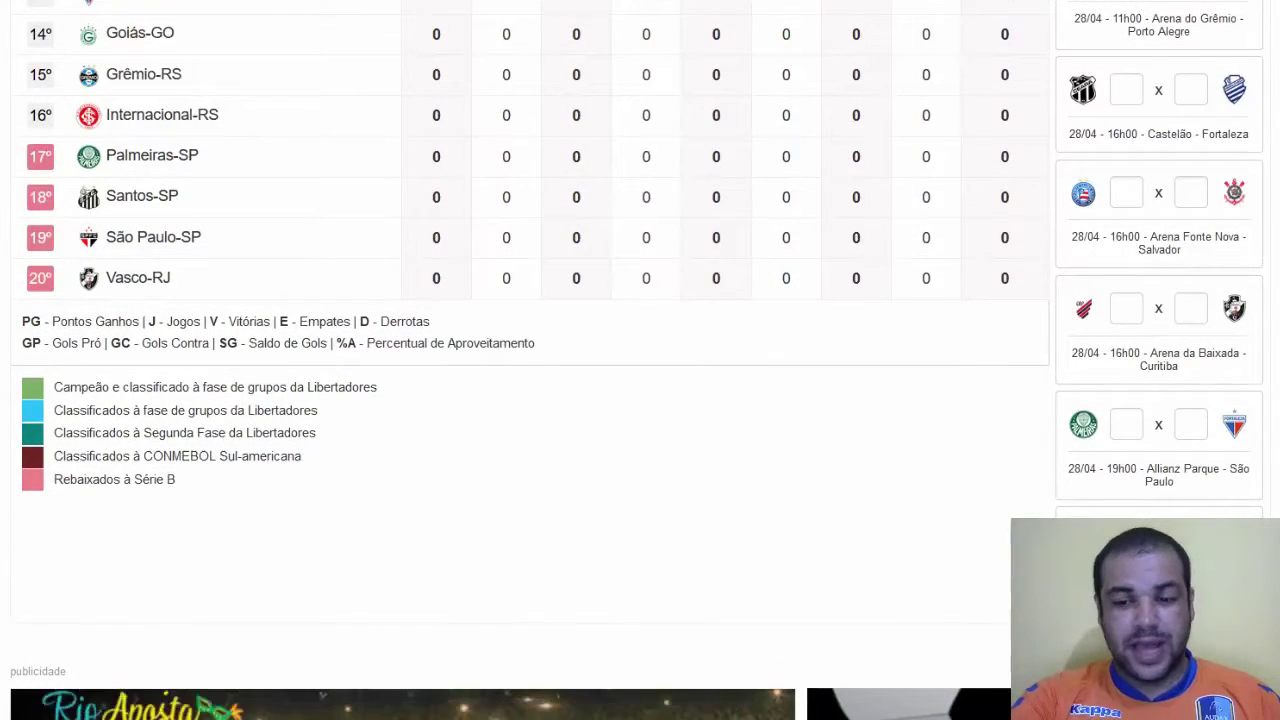
scroll(640, 360, "up", 1)
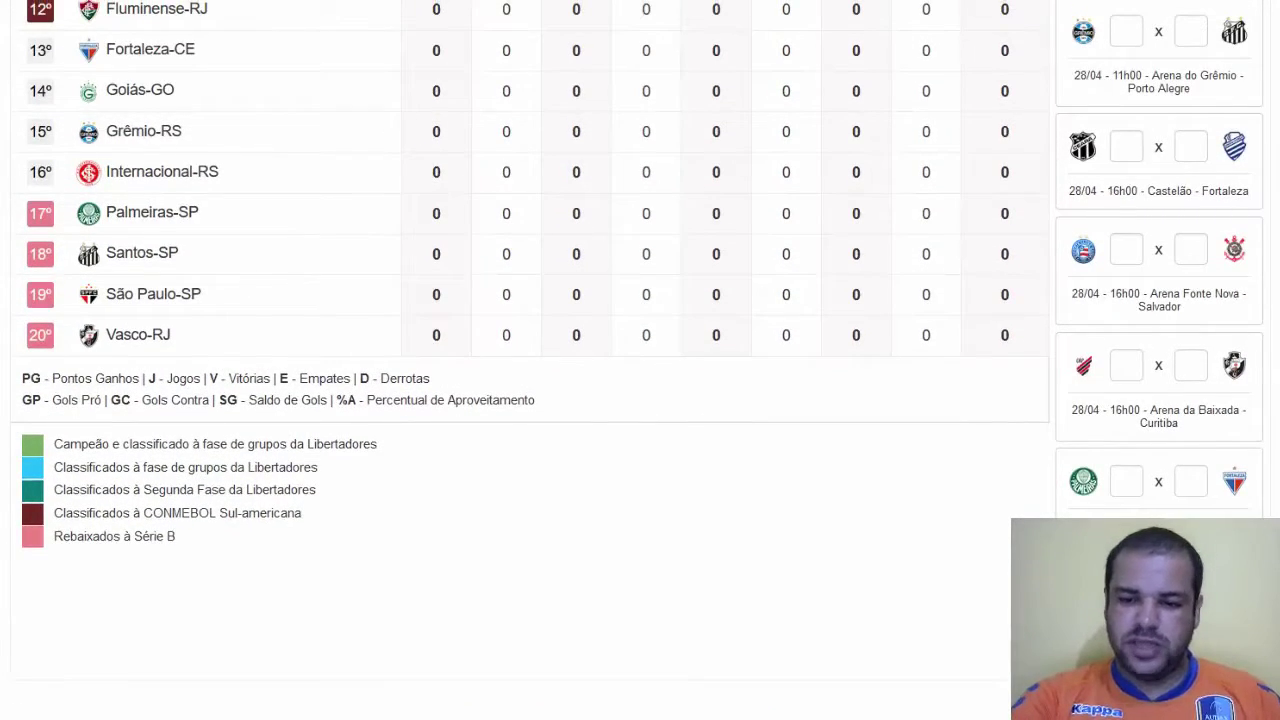
scroll(640, 360, "up", 5)
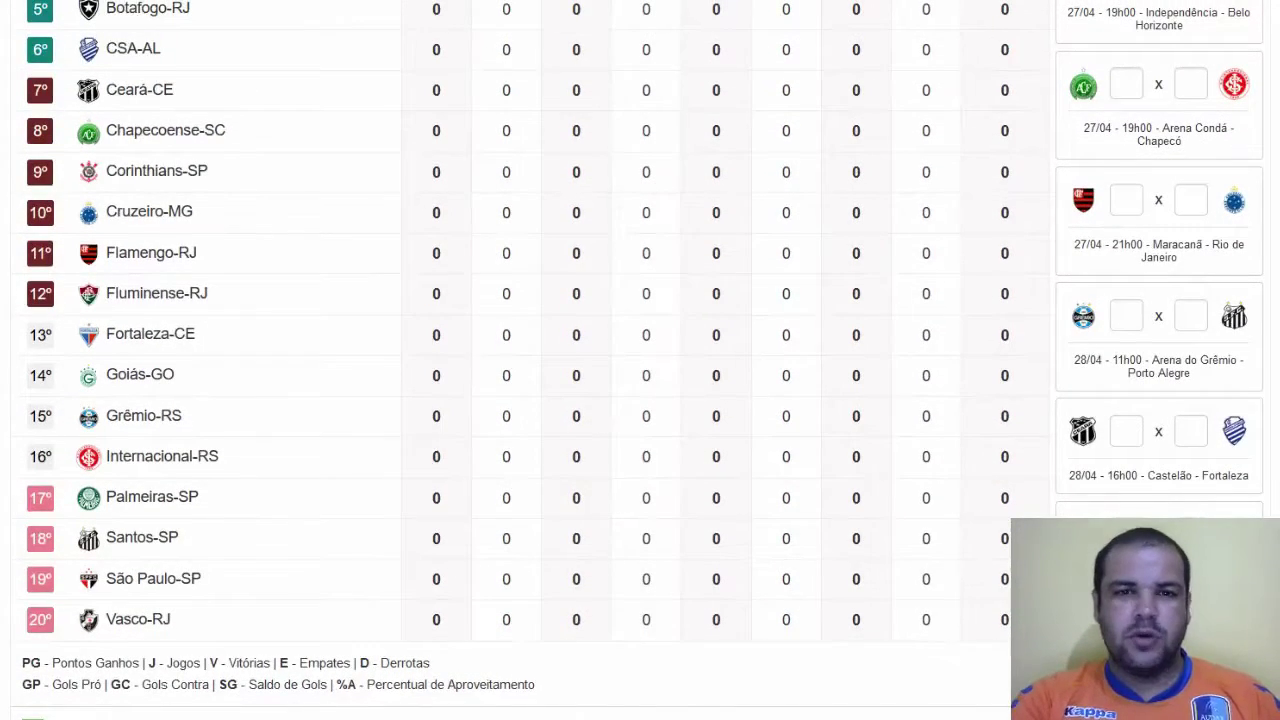
- Enter a 2–0 score for São Paulo against Botafogo in the first round
scroll(640, 360, "up", 4)
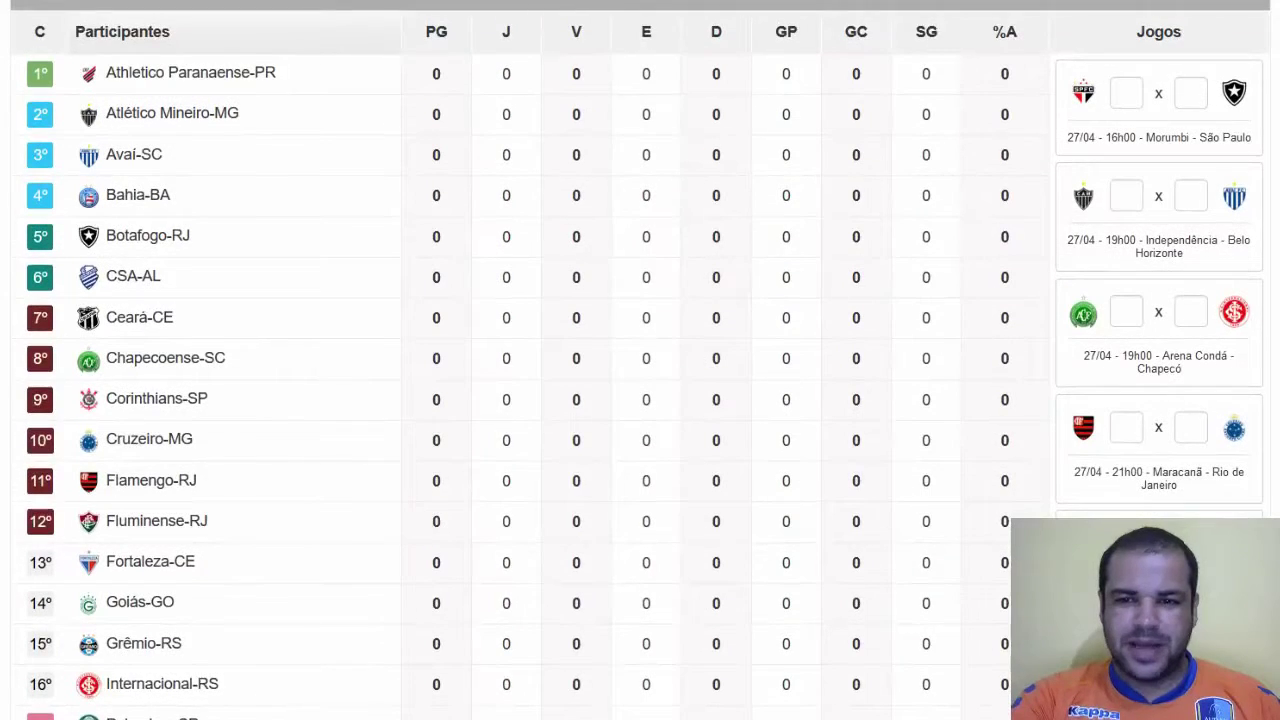
scroll(640, 360, "up", 2)
scroll(640, 360, "down", 1)
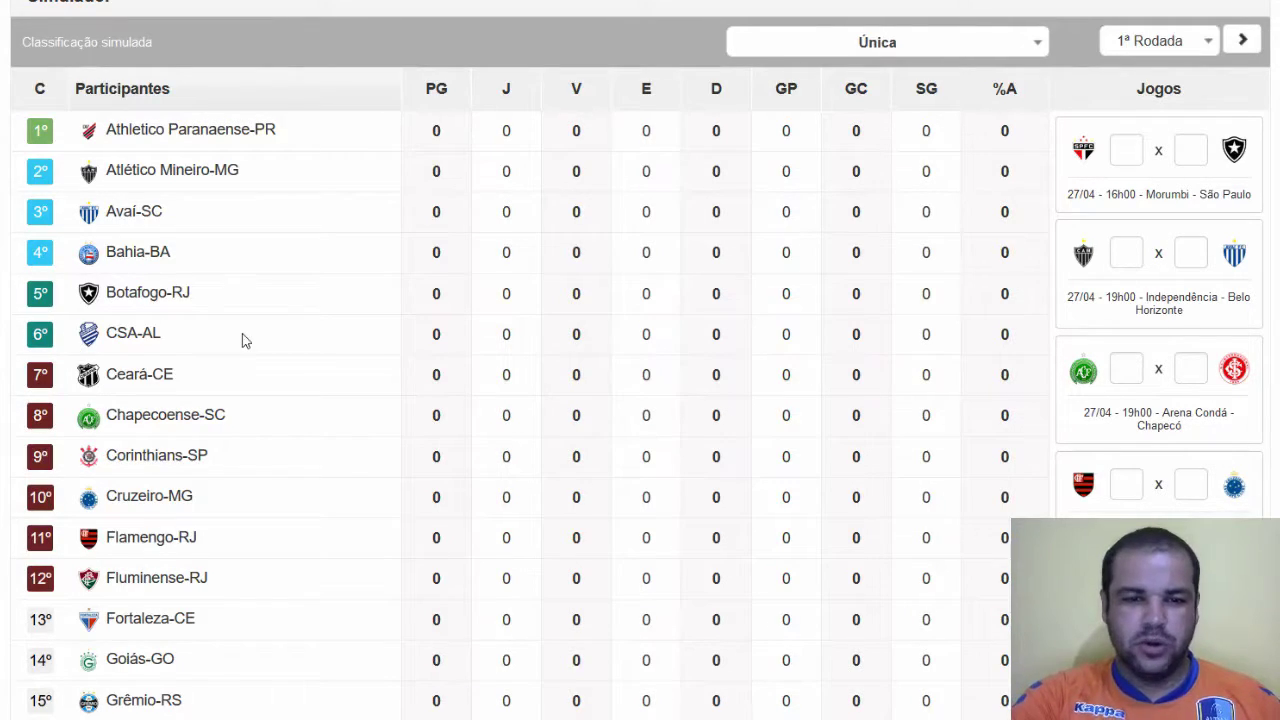
left_click(1131, 156)
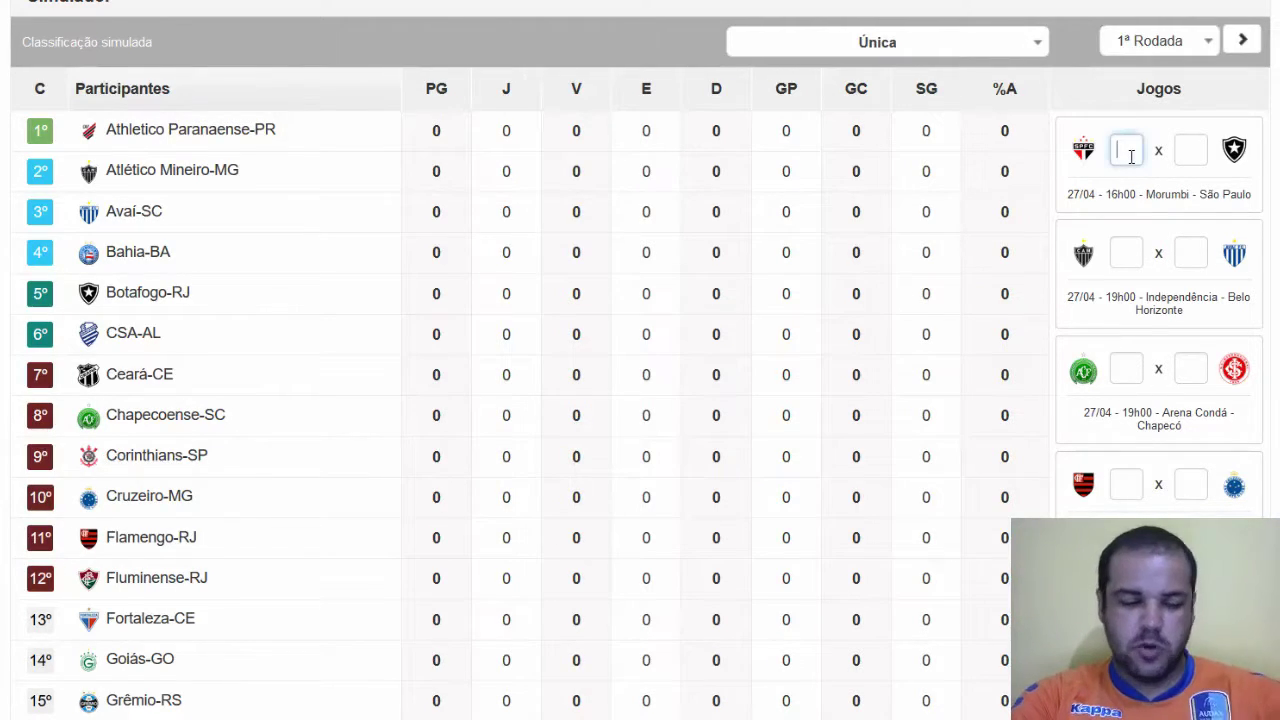
type("2")
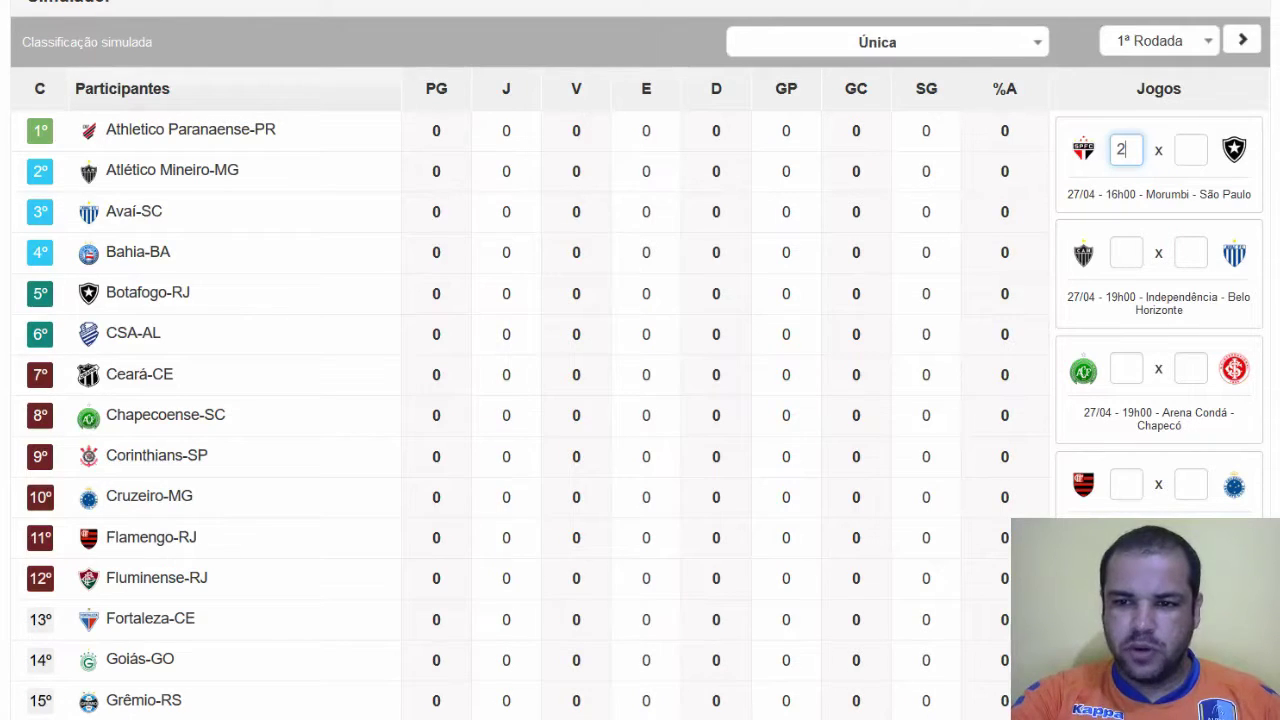
left_click(1187, 150)
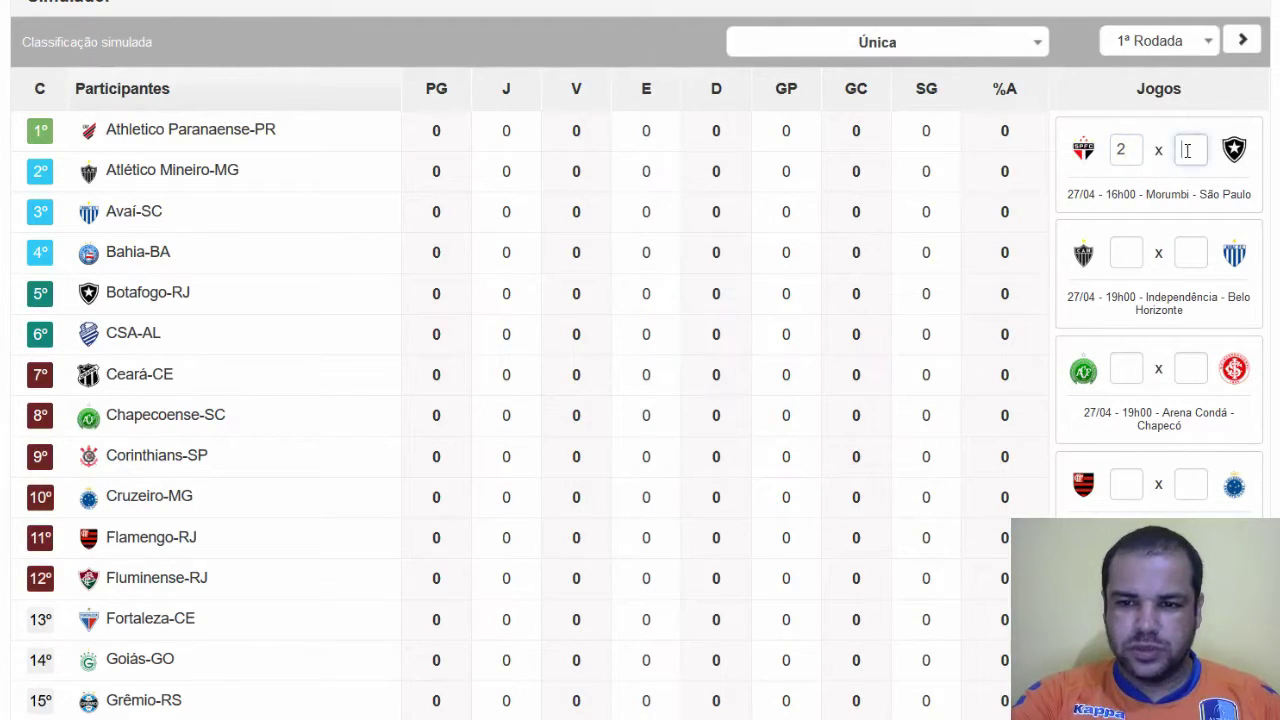
type("0")
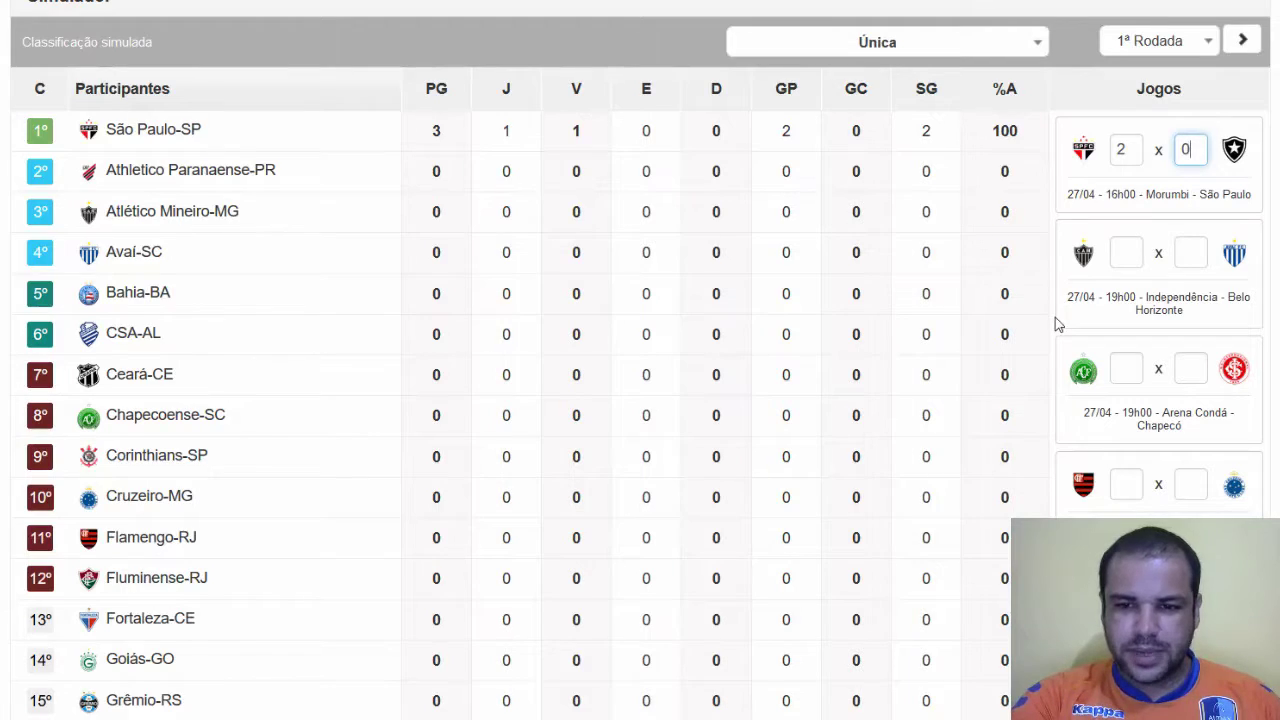
- Enter a 3–1 score for Atlético Mineiro against Avaí and update the simulated standings
left_click(1134, 248)
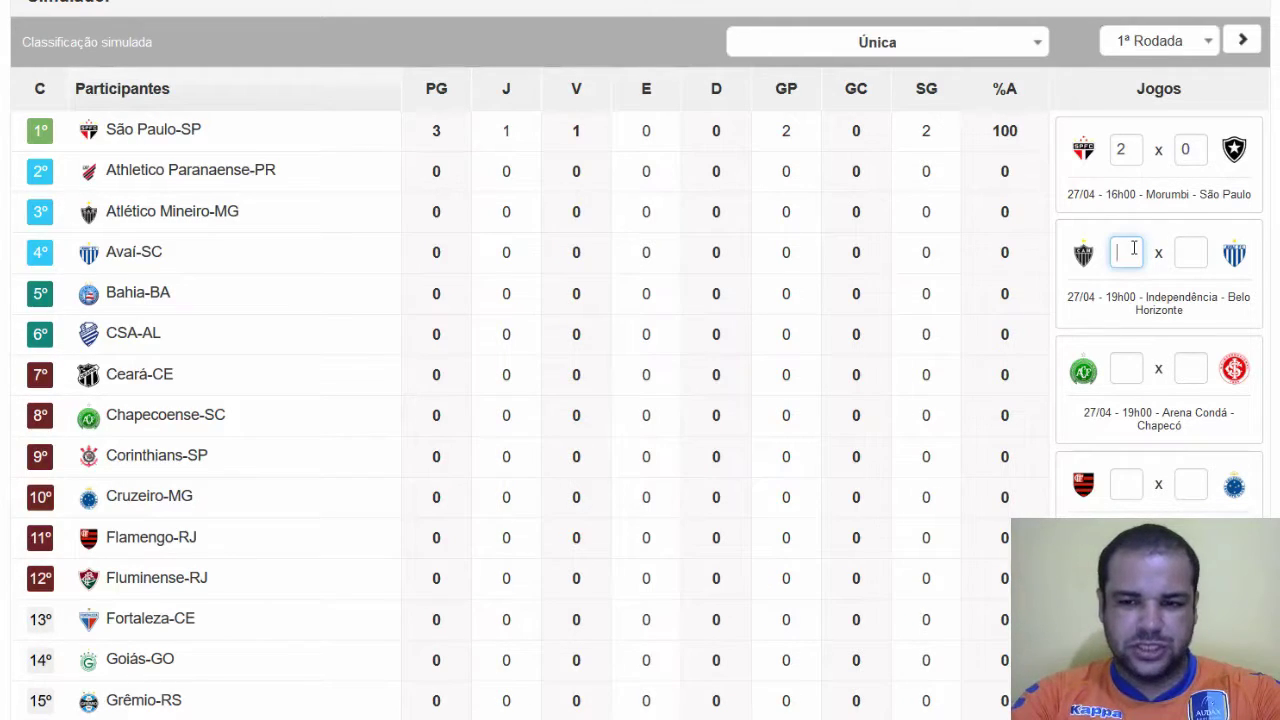
type("3")
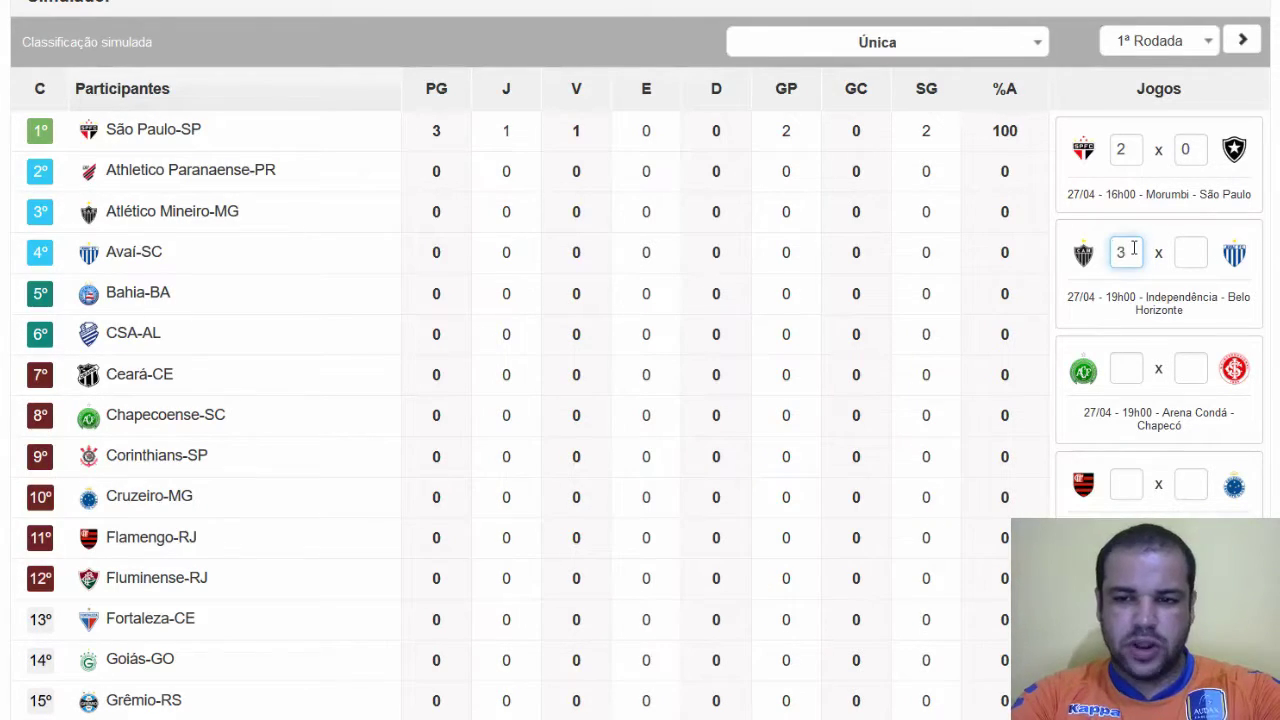
left_click(1195, 261)
type("1")
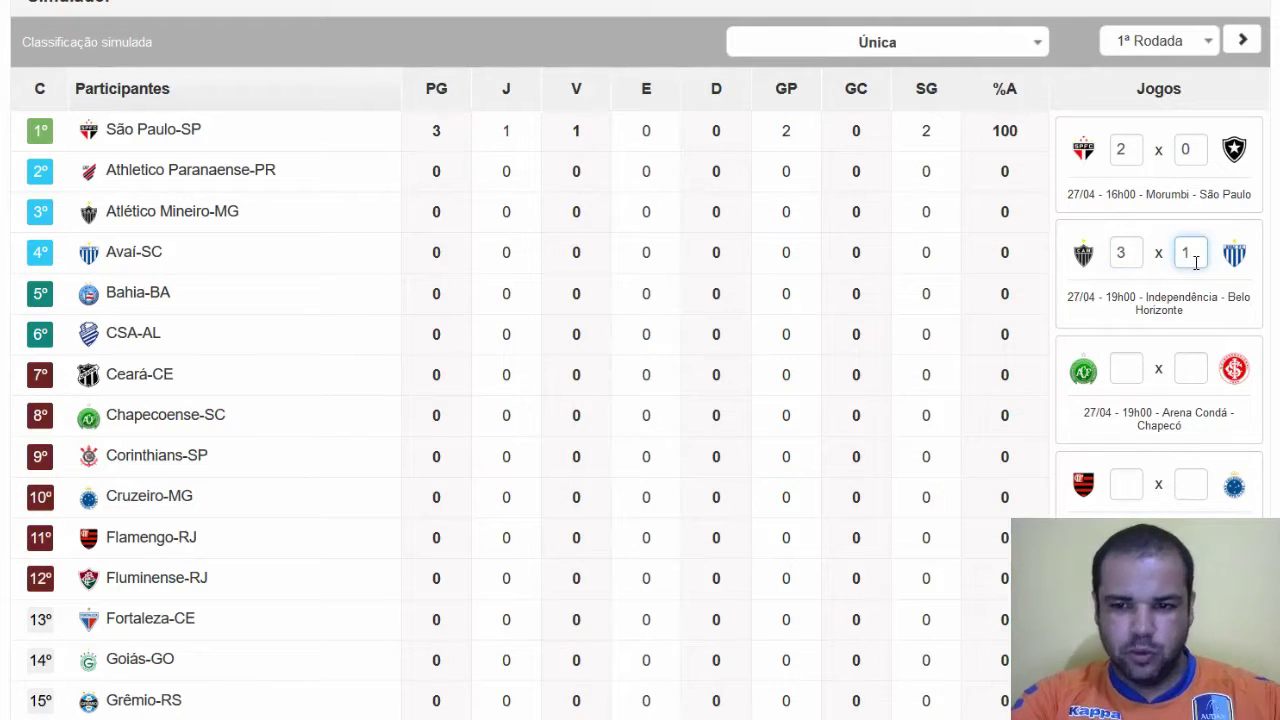
left_click(1065, 345)
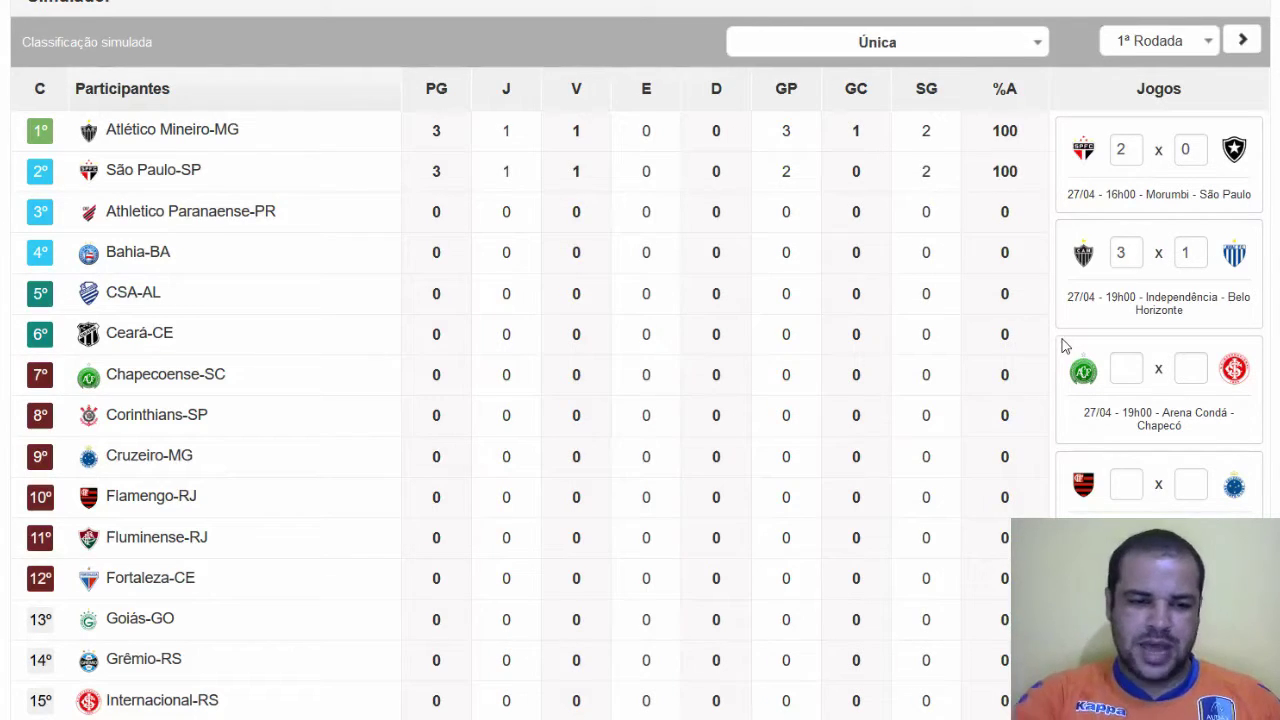
- Enter a 1–2 score for Chapecoense against Internacional at Arena Condá
left_click(1192, 369)
type("2")
left_click(1127, 370)
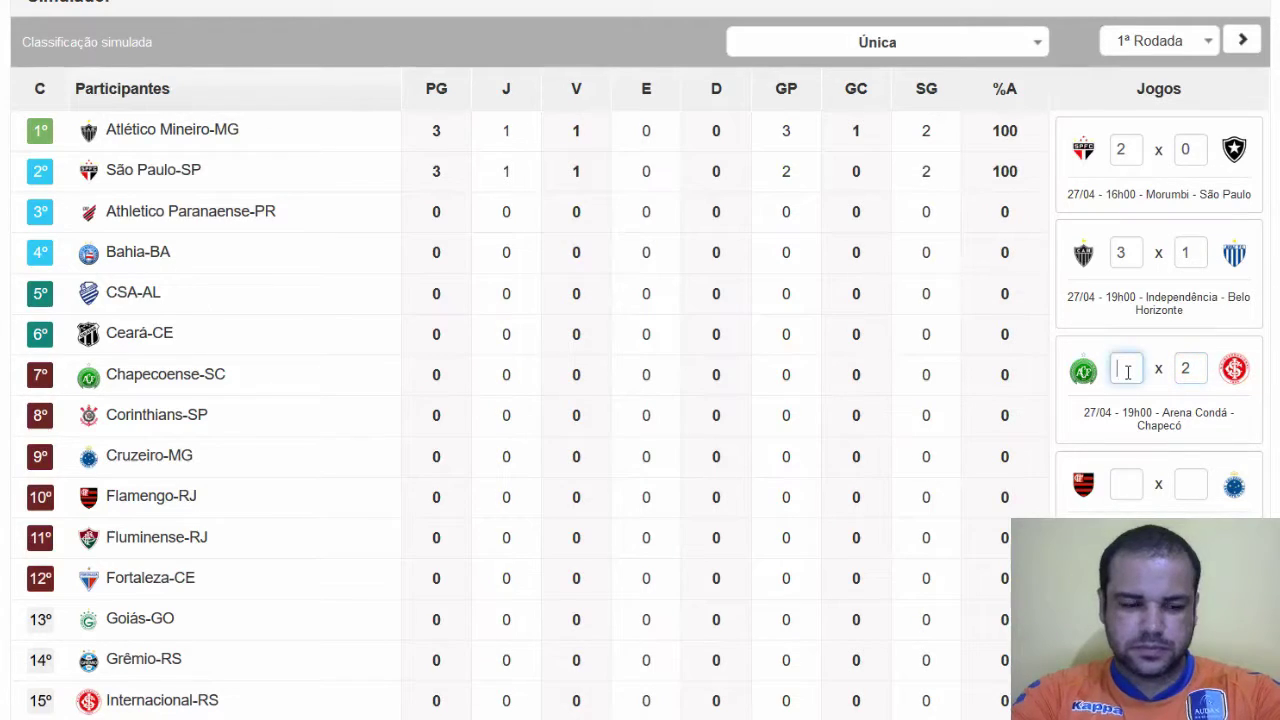
type("1")
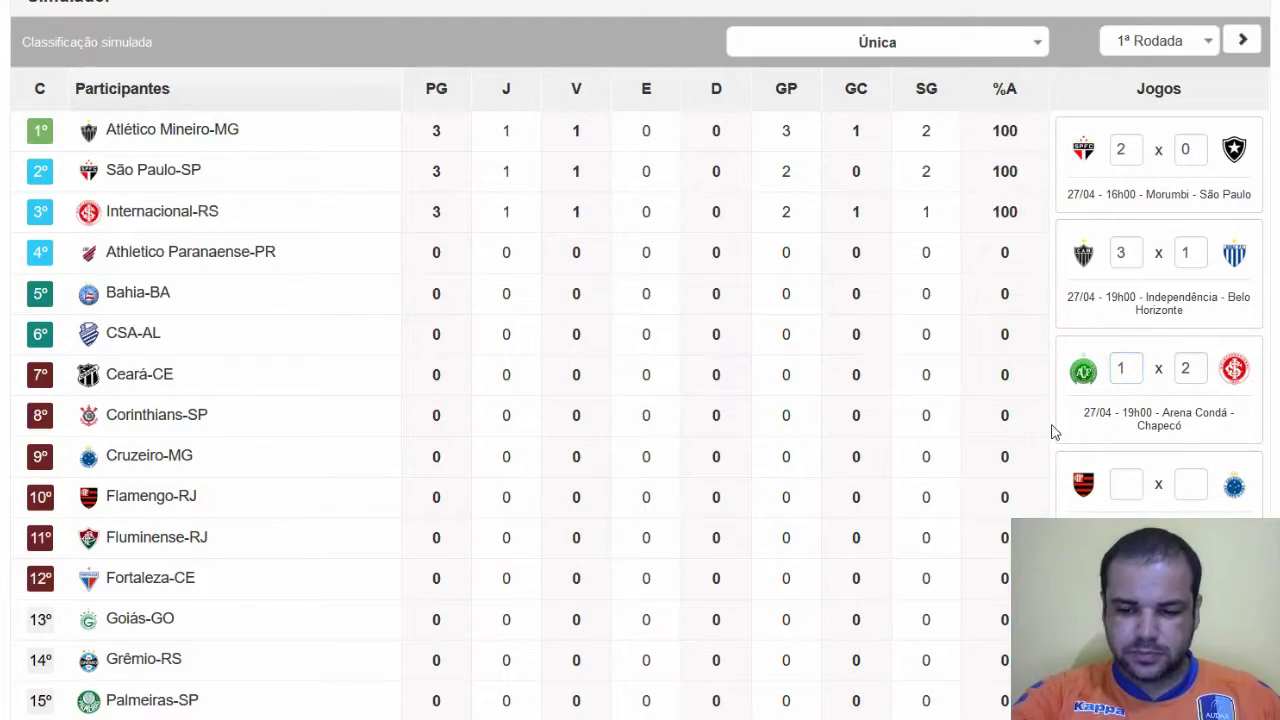
- Enter a 1–1 draw for Flamengo against Cruzeiro at Maracanã and update the standings
scroll(1051, 432, "down", 1)
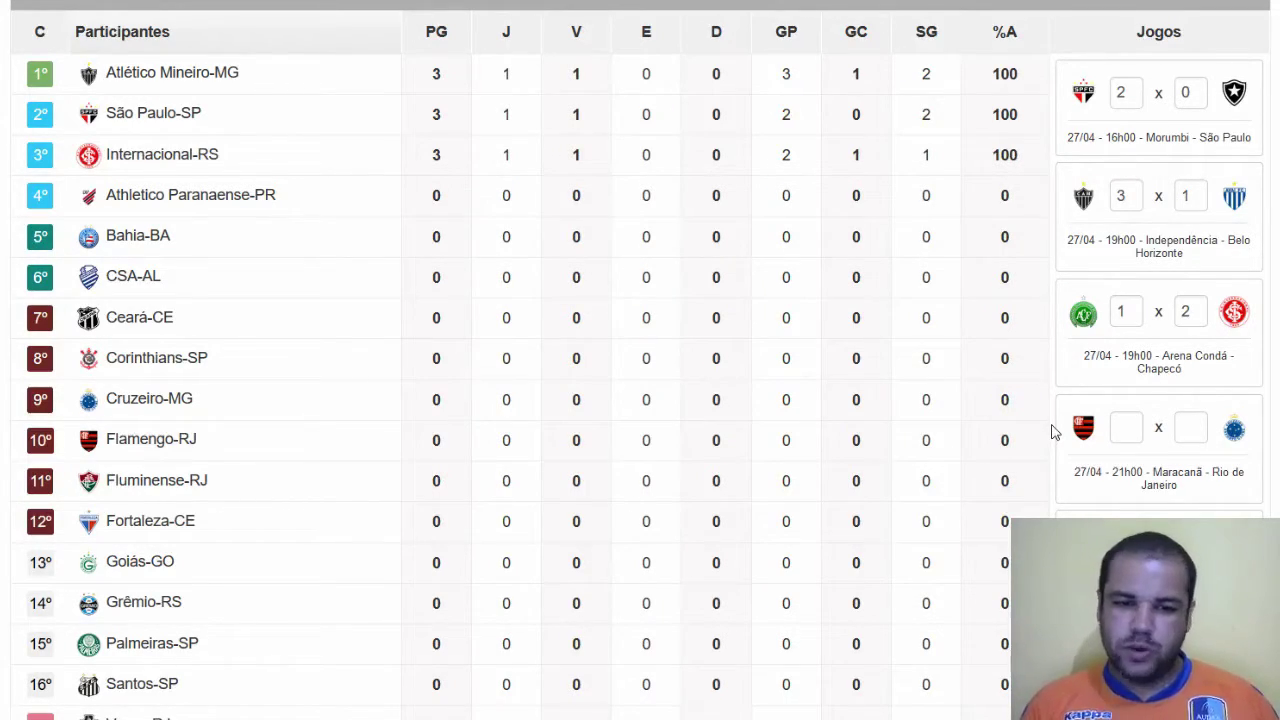
left_click(1127, 422)
type("1")
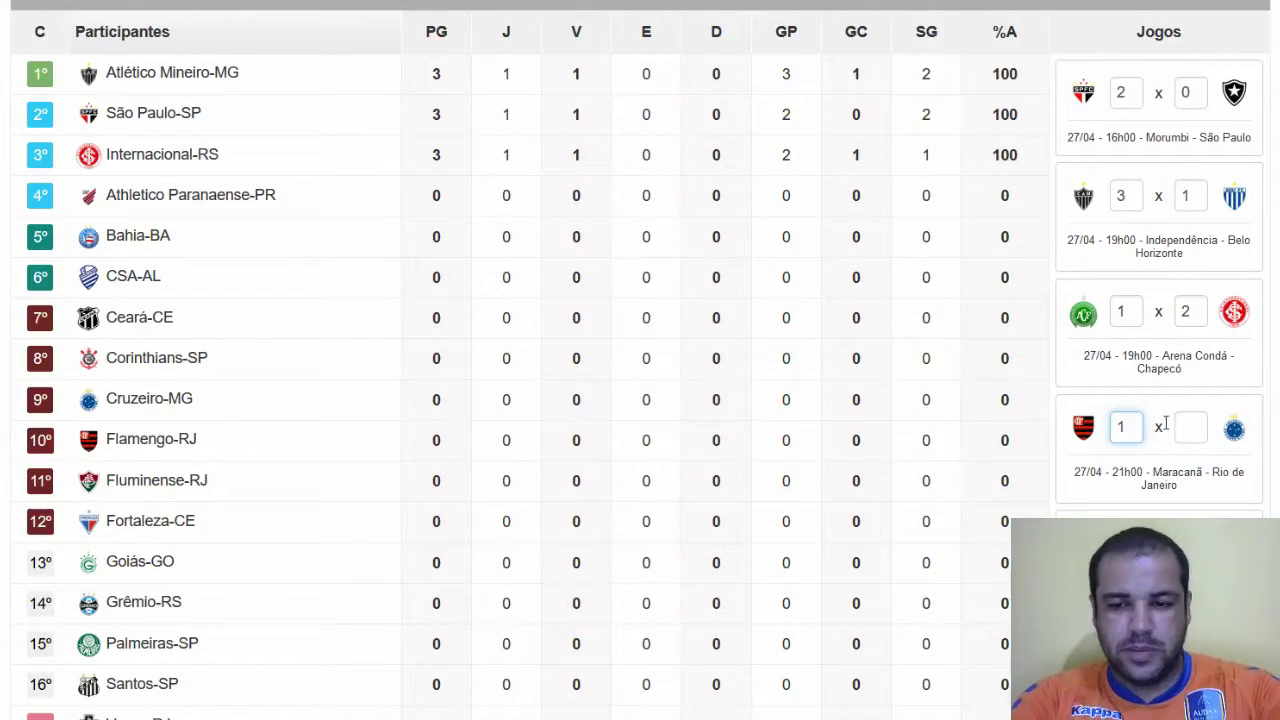
left_click(1195, 426)
type("1")
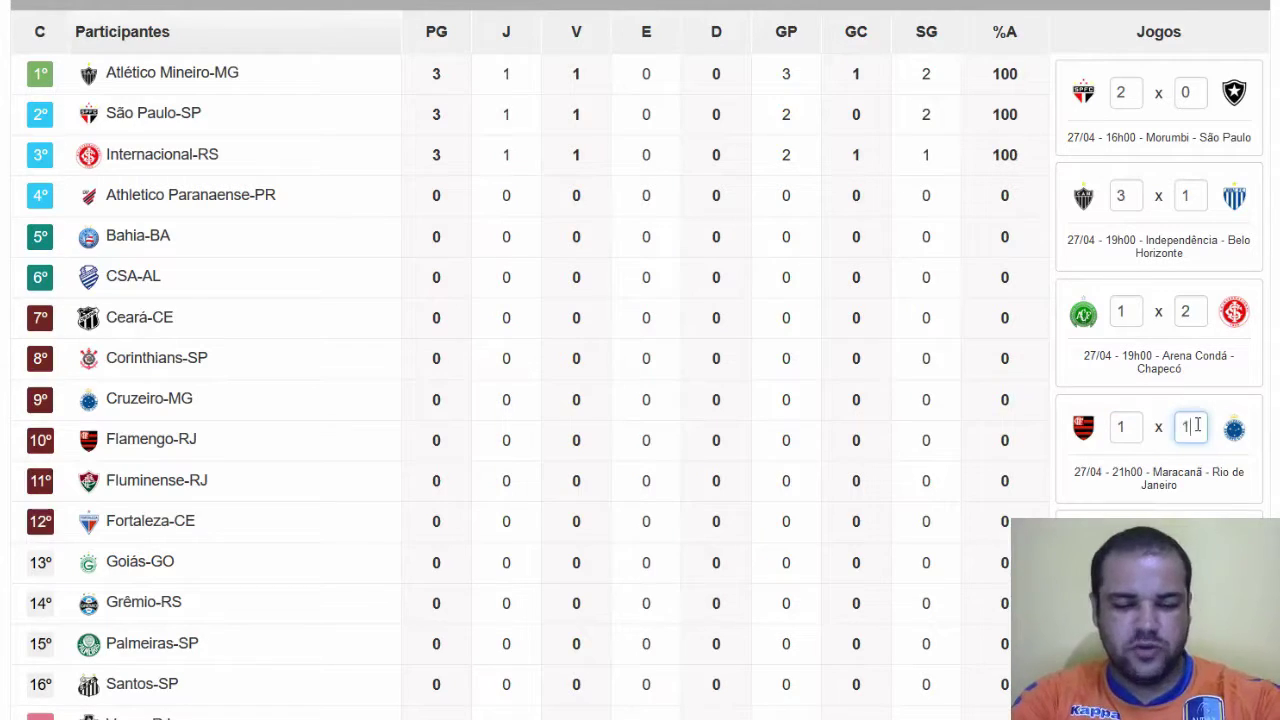
left_click(1065, 510)
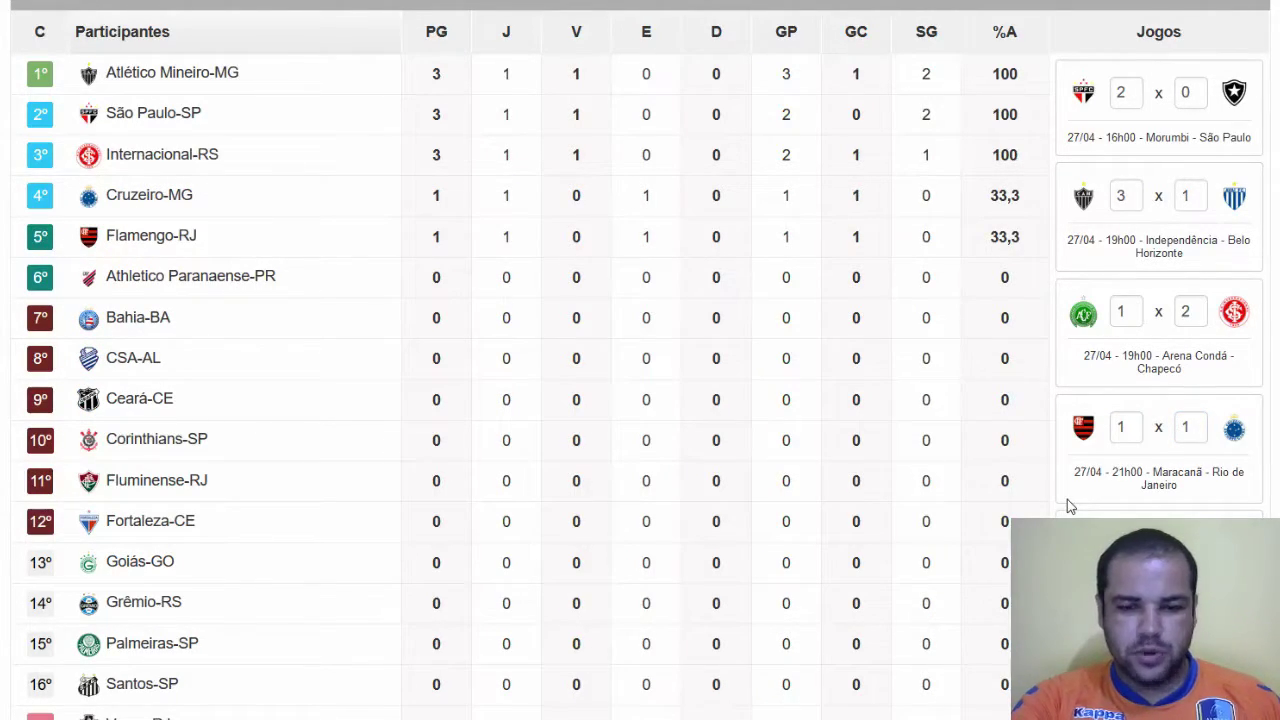
- Enter a 1–1 draw for Grêmio against Santos at Arena do Grêmio and update the standings
scroll(1067, 505, "down", 3)
scroll(1067, 507, "down", 1)
scroll(1067, 507, "down", 1)
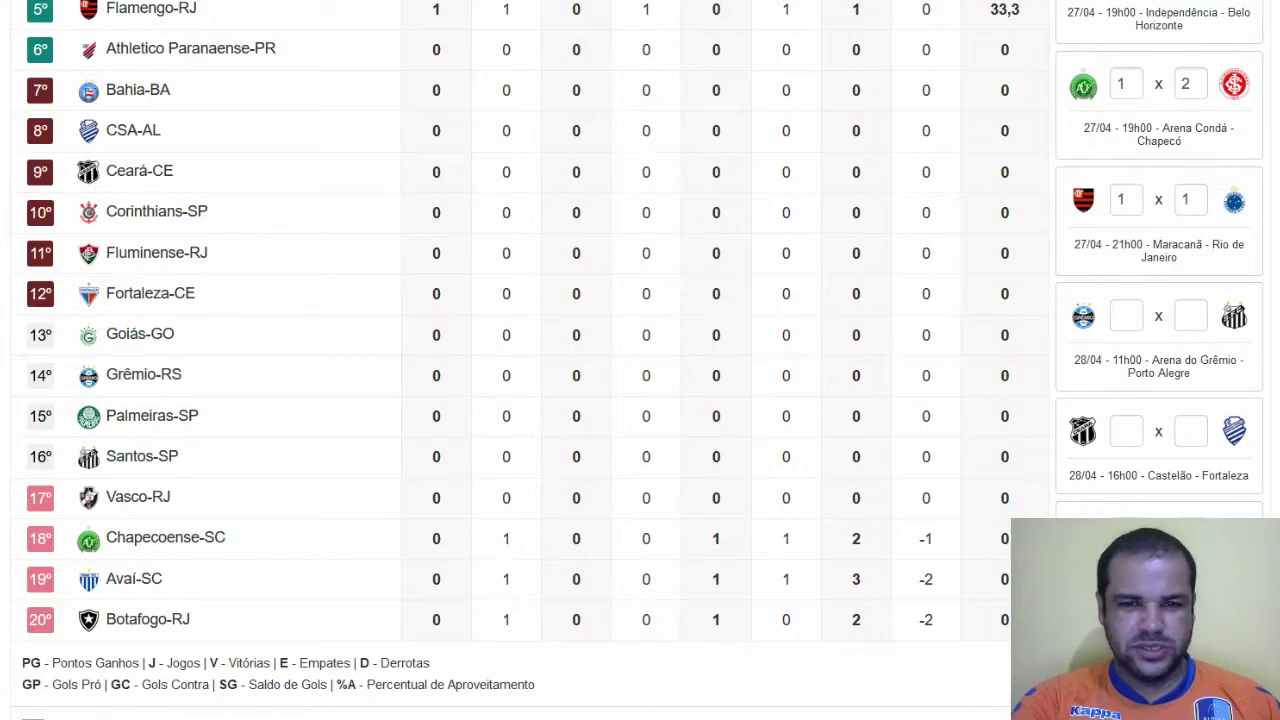
left_click(1137, 306)
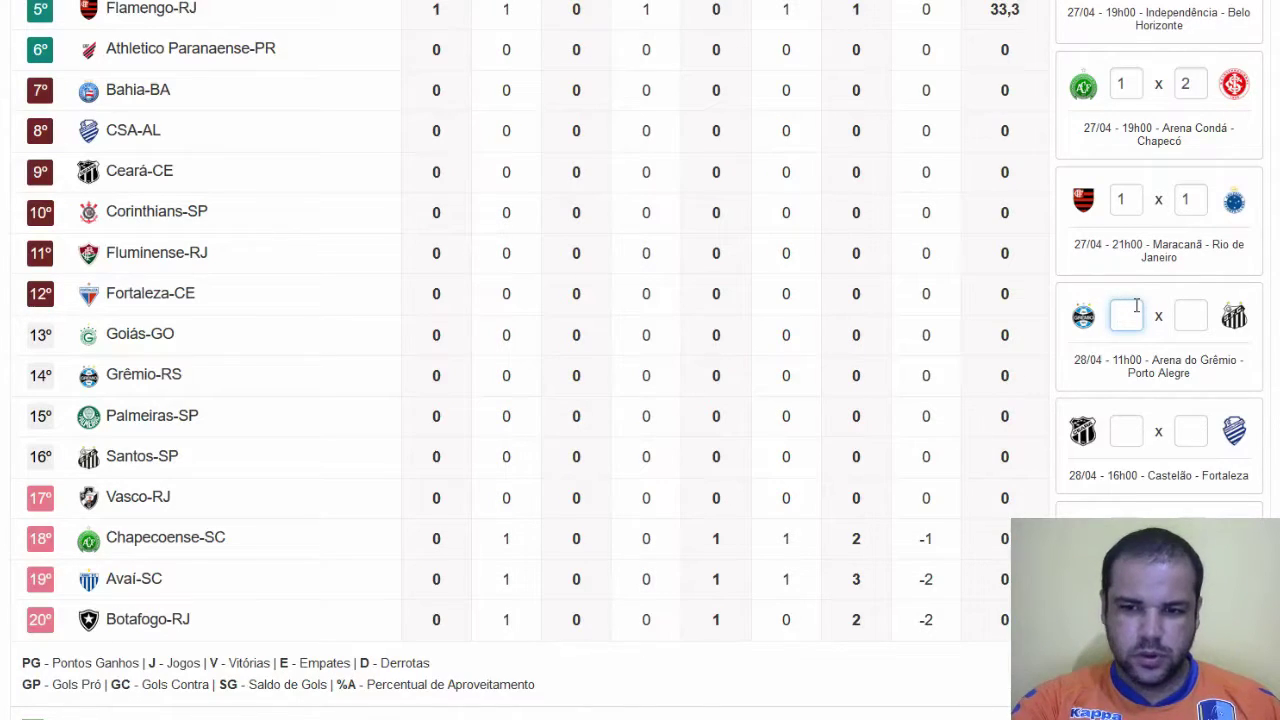
type("1")
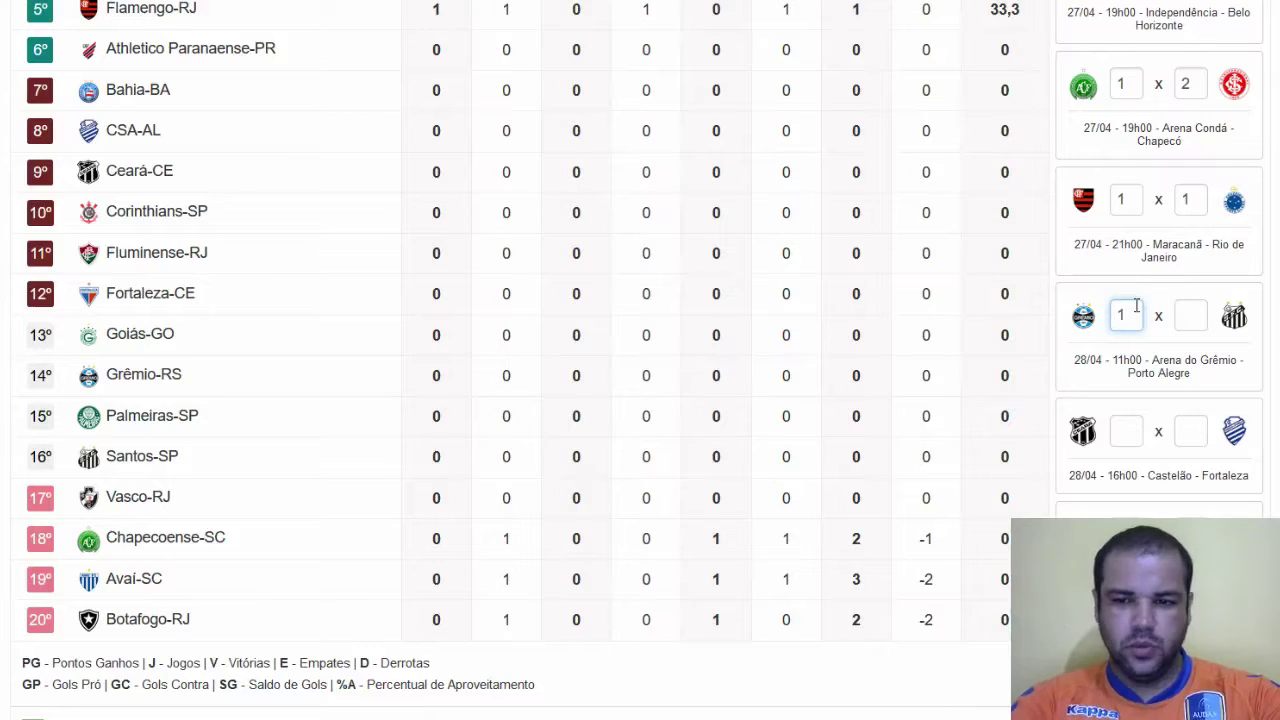
left_click(1190, 318)
type("1")
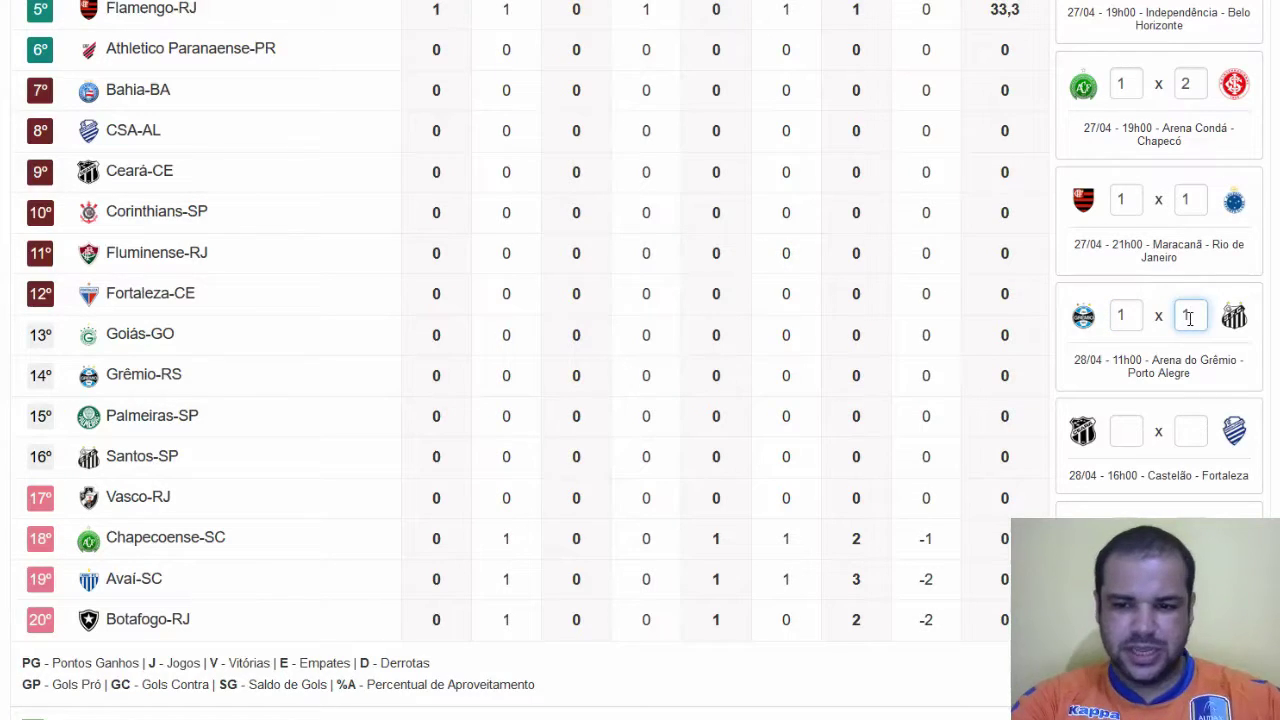
left_click(1064, 430)
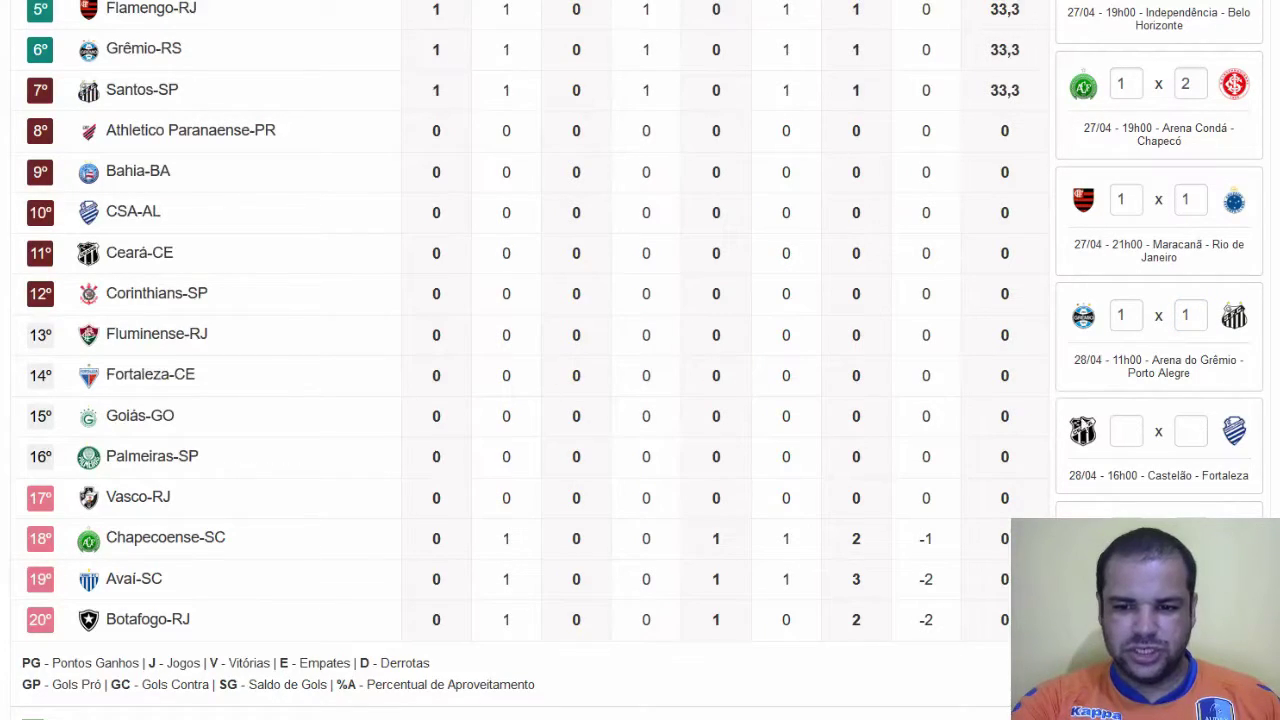
- Enter a 1–1 draw for Ceará against CSA at Castelão
left_click(1128, 430)
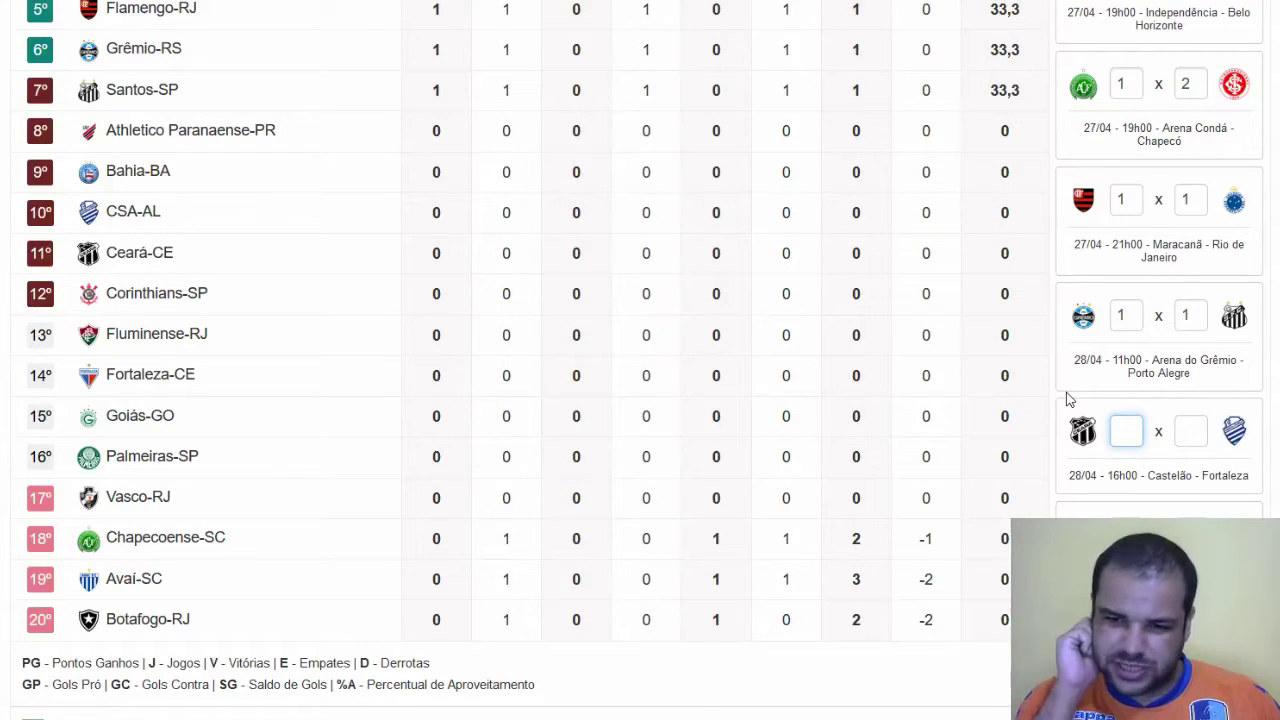
left_click(1068, 399)
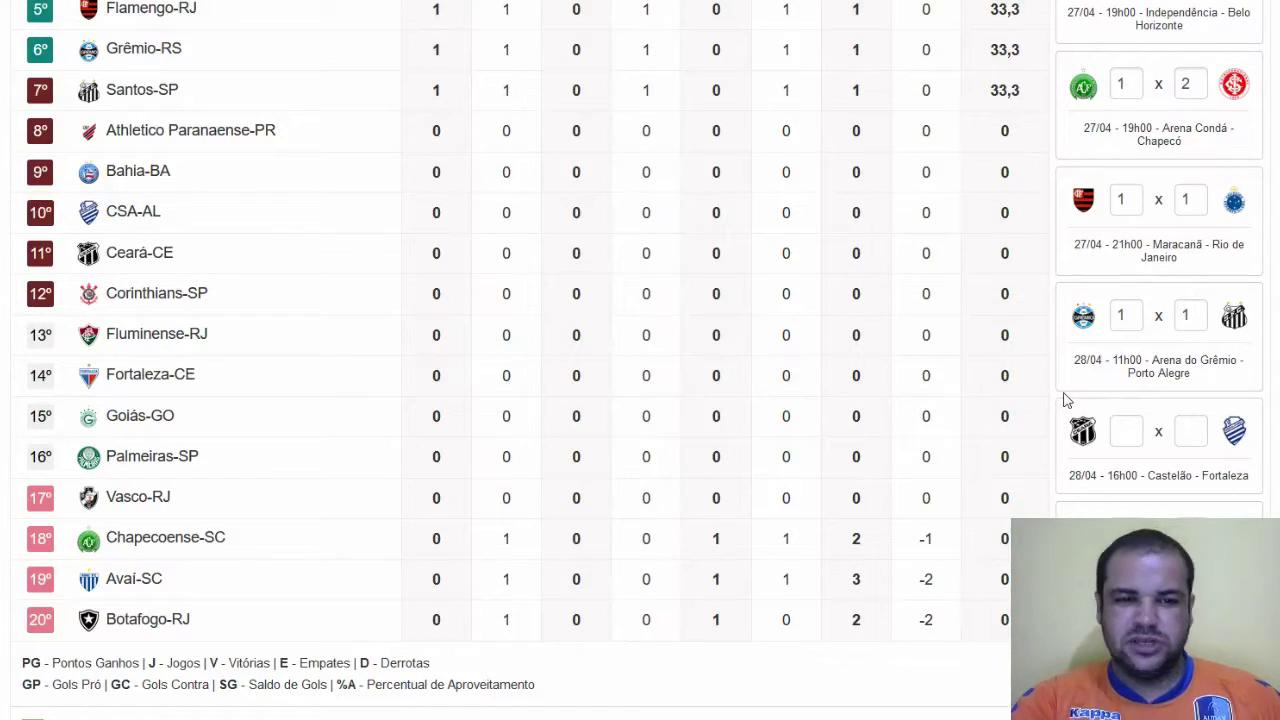
left_click(1130, 441)
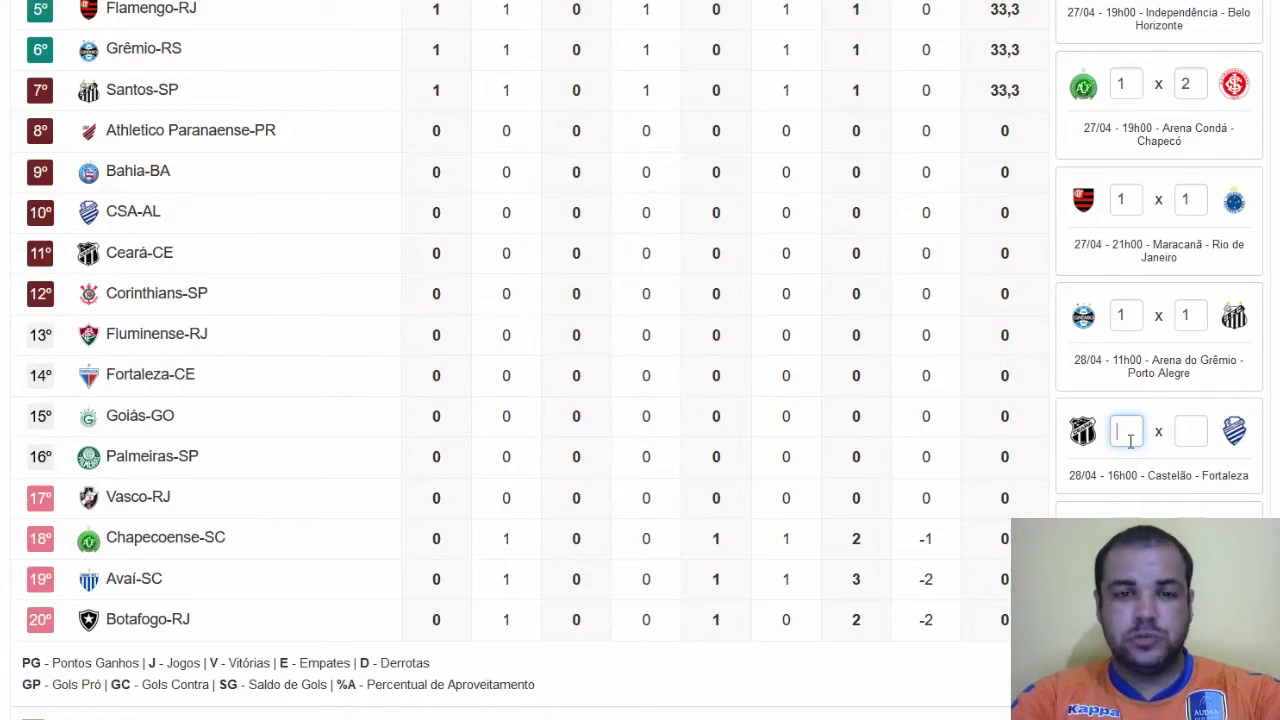
type("1")
left_click(1188, 430)
type("1")
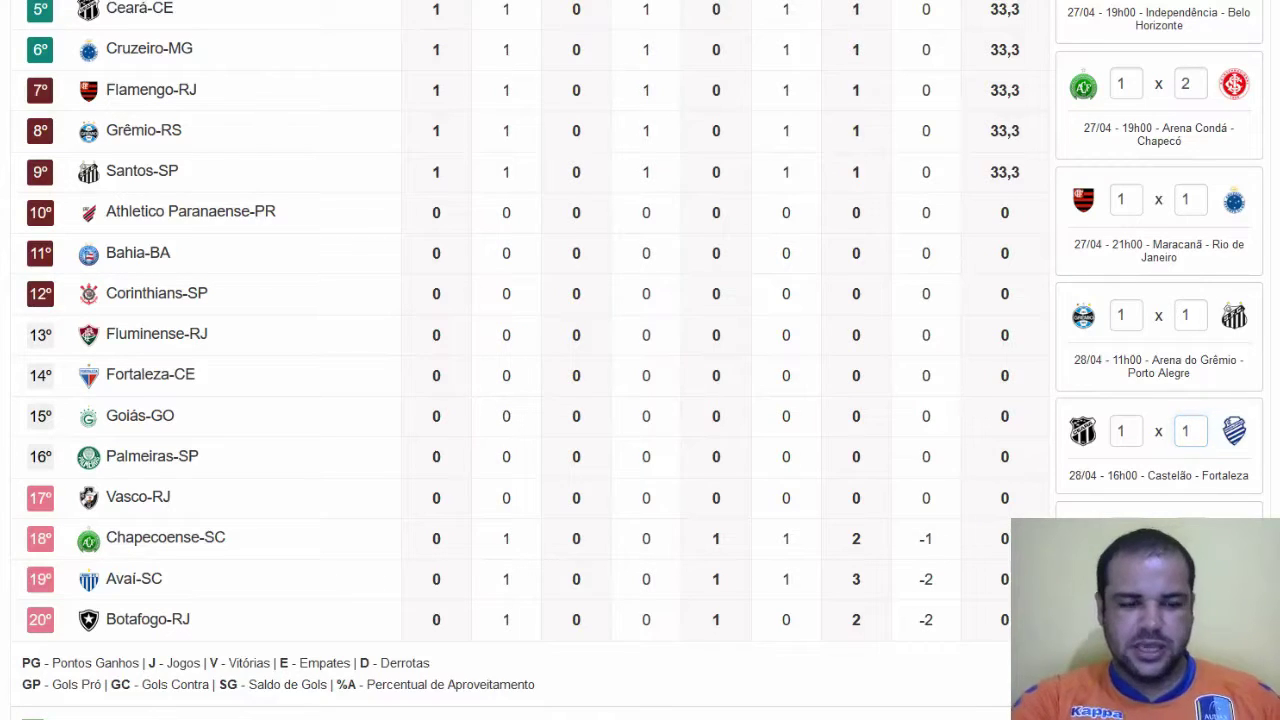
- Review the standings from the leaders to the relegation zone, the colour legend and the fixtures that still have no score
scroll(640, 360, "up", 3)
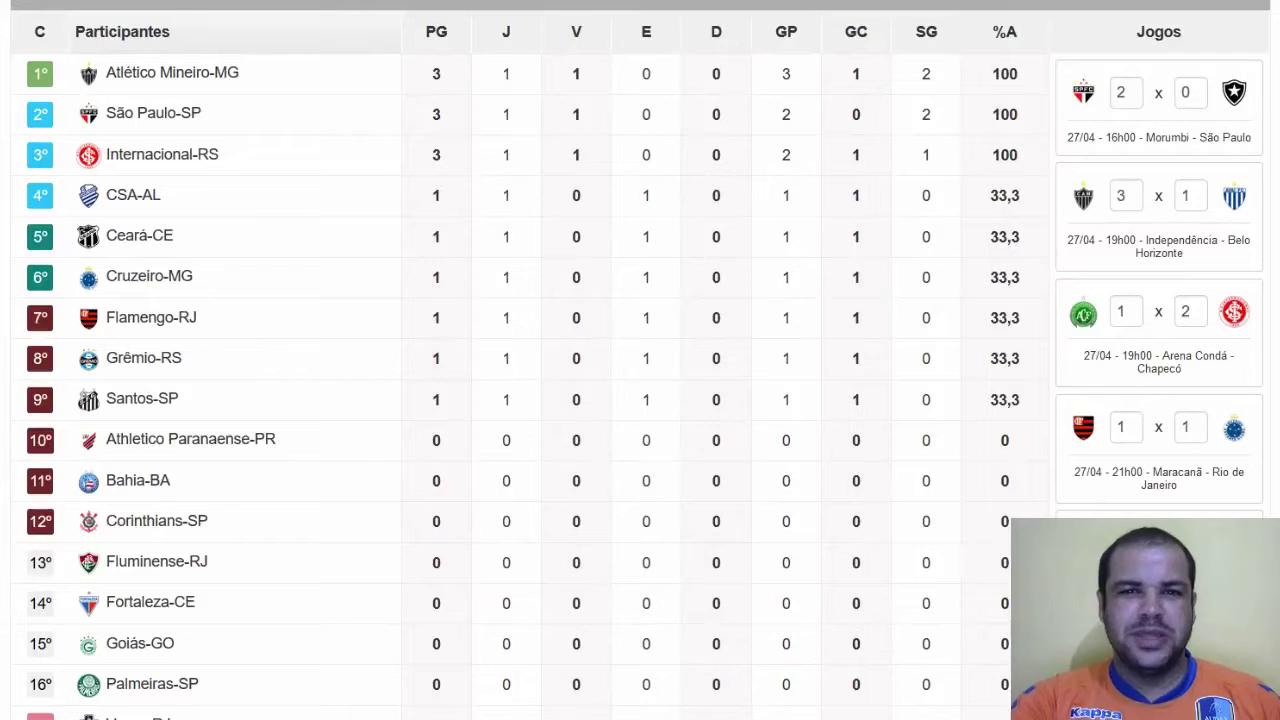
scroll(640, 360, "down", 1)
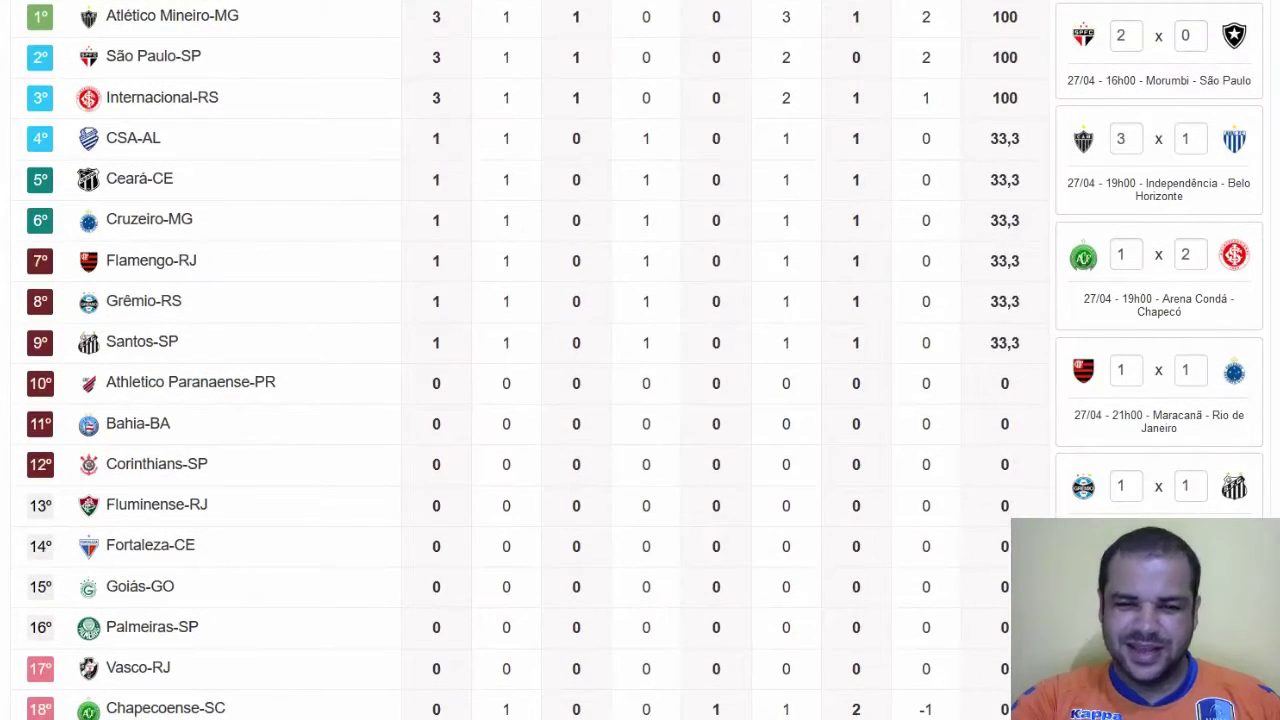
scroll(640, 360, "down", 1)
scroll(640, 360, "down", 2)
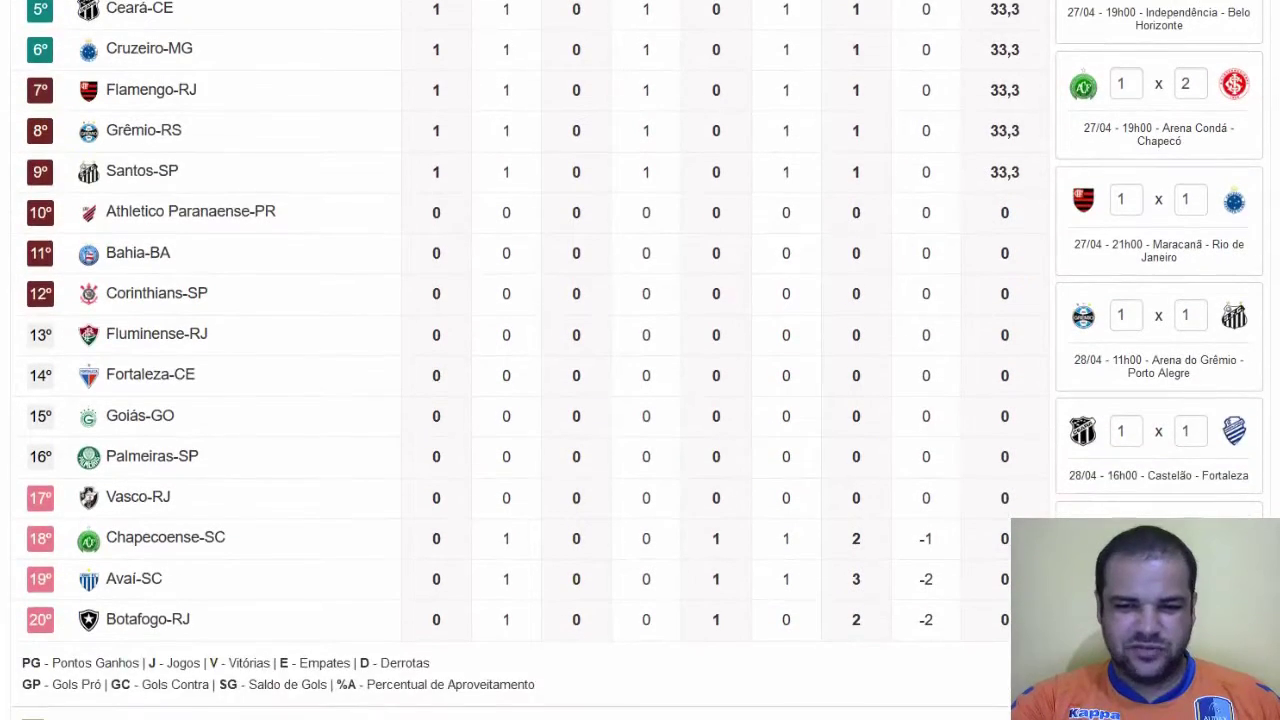
scroll(640, 360, "down", 1)
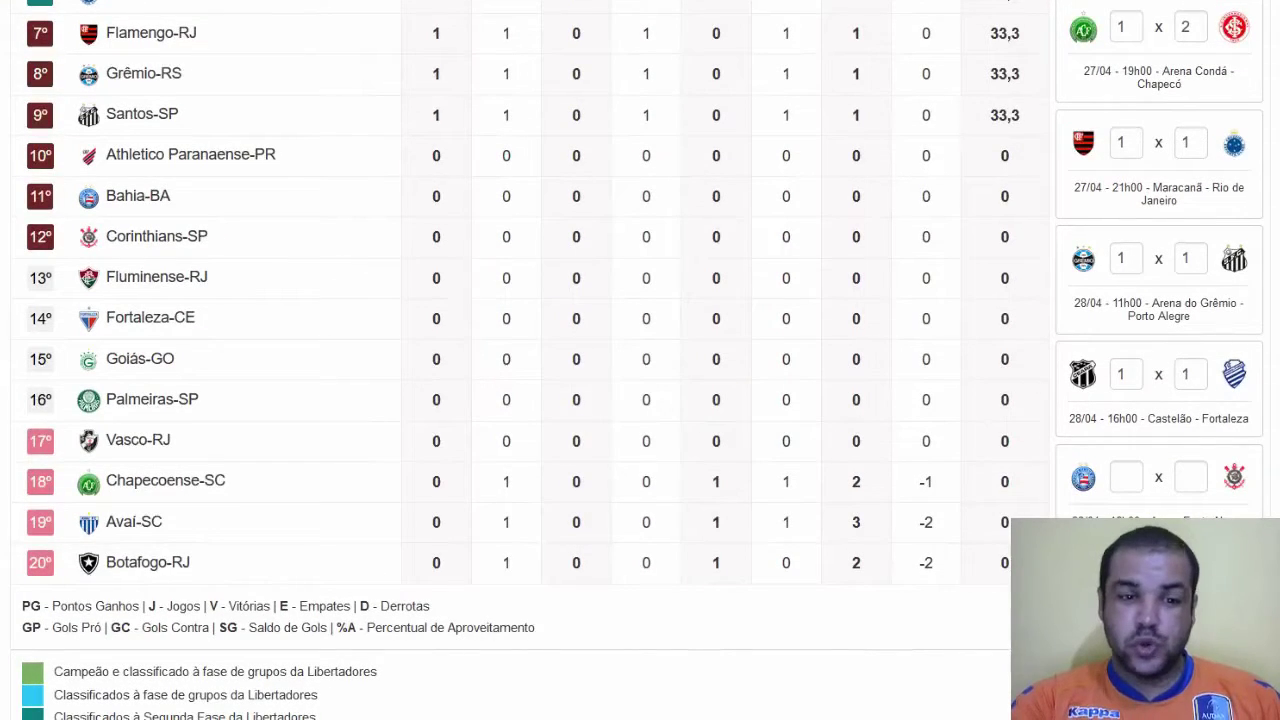
scroll(640, 360, "down", 1)
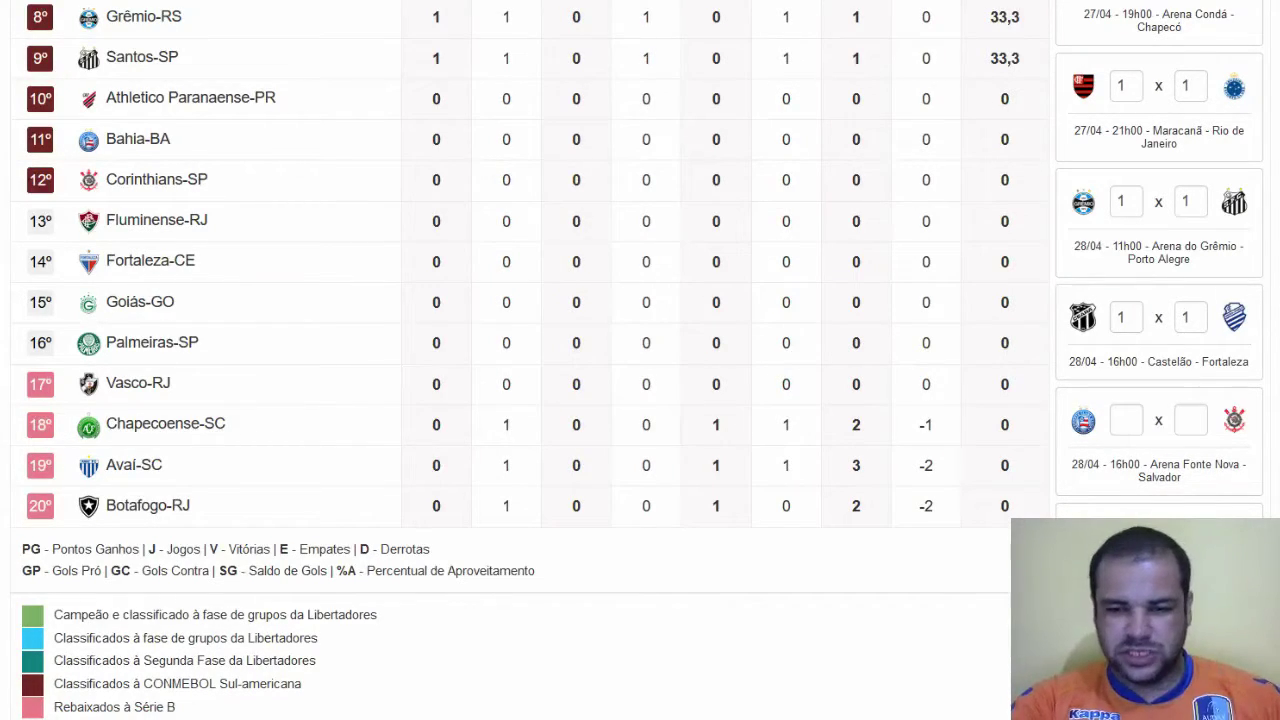
scroll(640, 360, "down", 1)
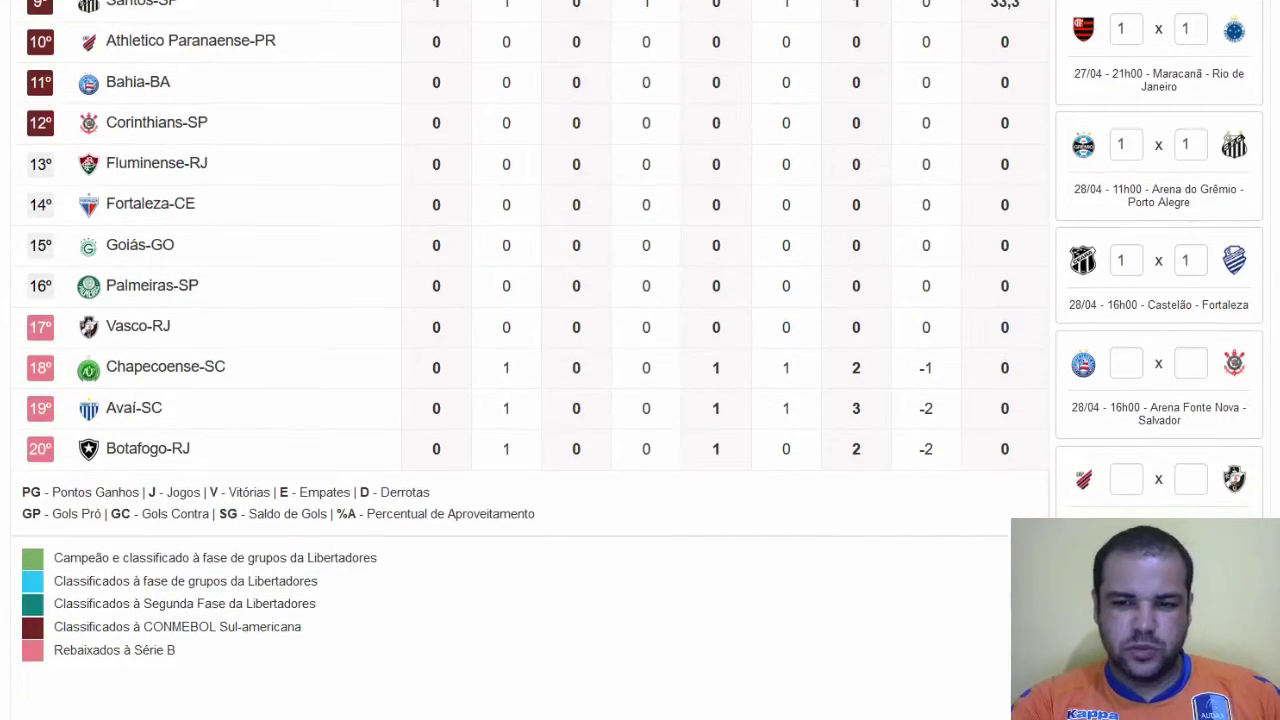
scroll(640, 360, "down", 1)
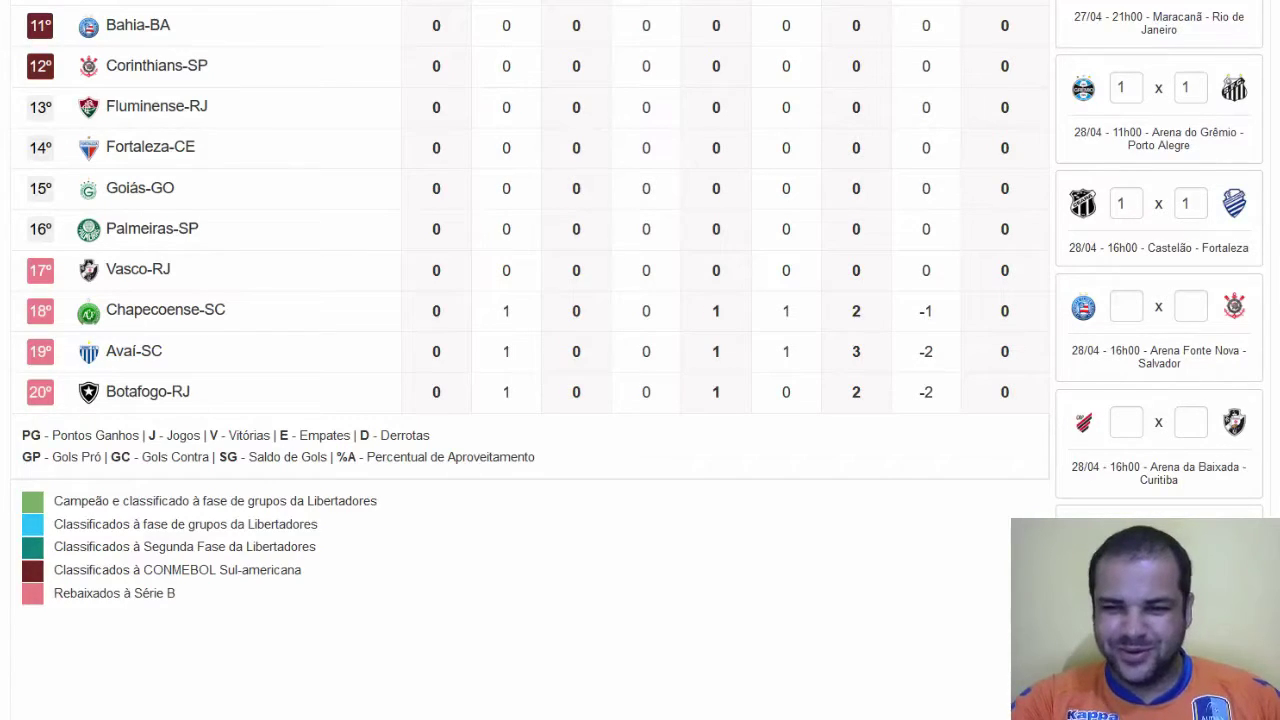
- Check the positions of Bahia and Corinthians in the standings and return to the Athletico Paranaense against Vasco fixture
scroll(640, 360, "up", 1)
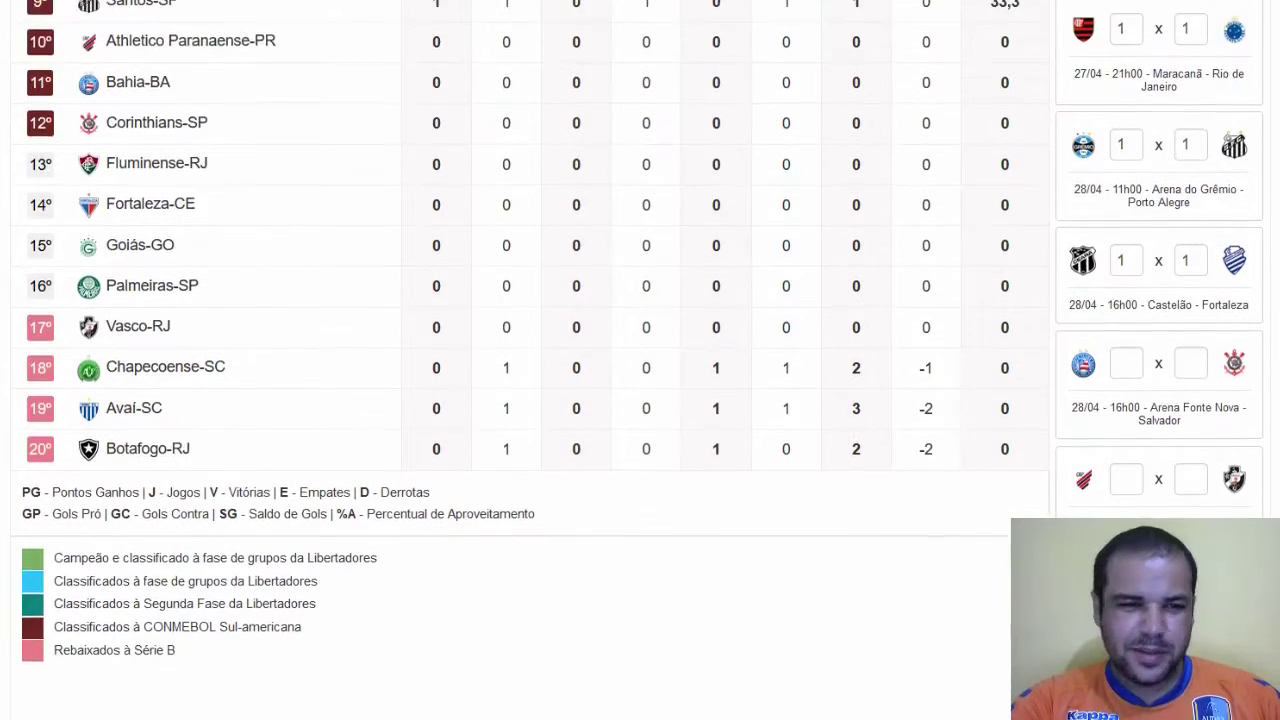
scroll(640, 360, "up", 2)
scroll(640, 360, "up", 2)
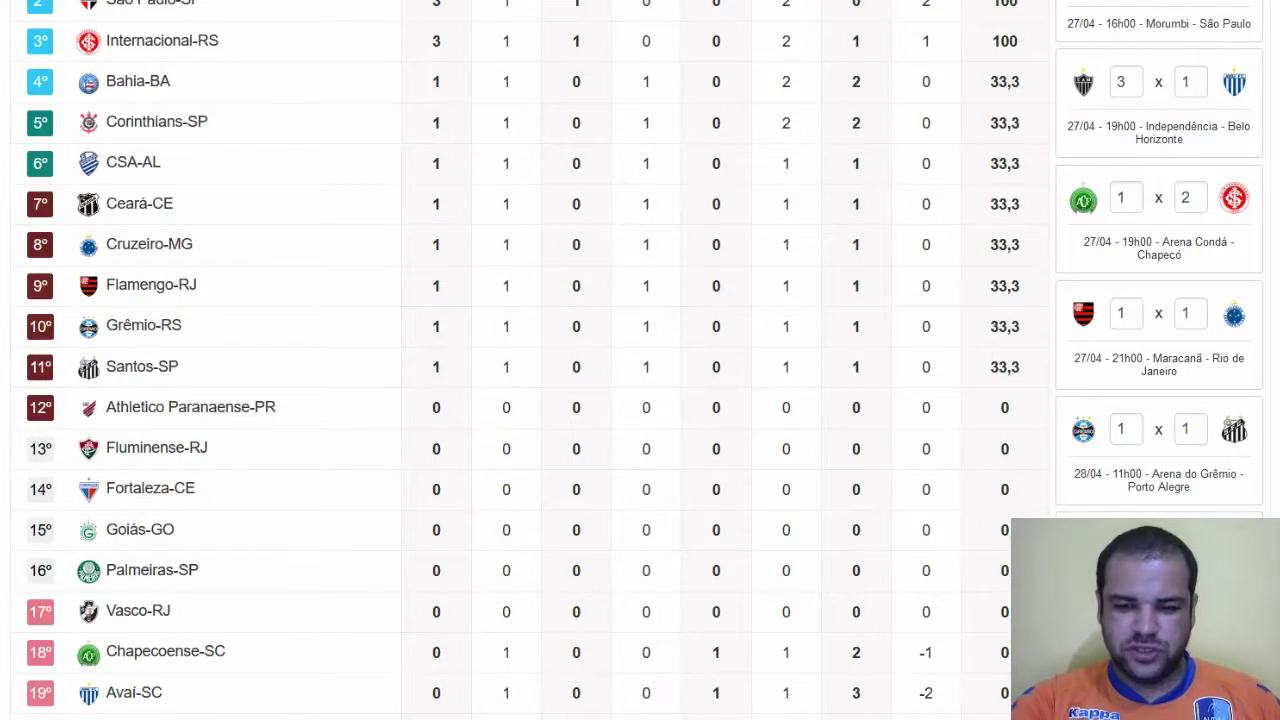
scroll(640, 360, "down", 1)
scroll(640, 360, "down", 3)
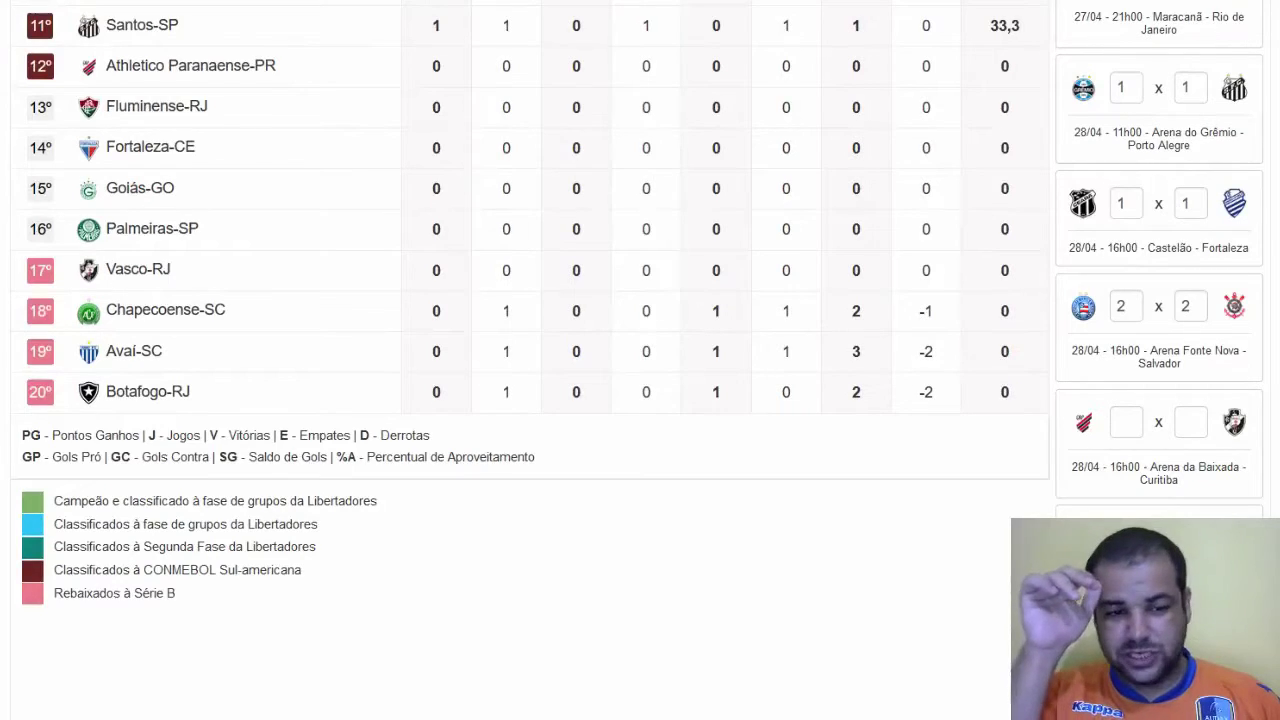
- Review the standings between the top teams and the relegation zone together with the scores already entered
scroll(640, 360, "down", 1)
scroll(640, 360, "up", 2)
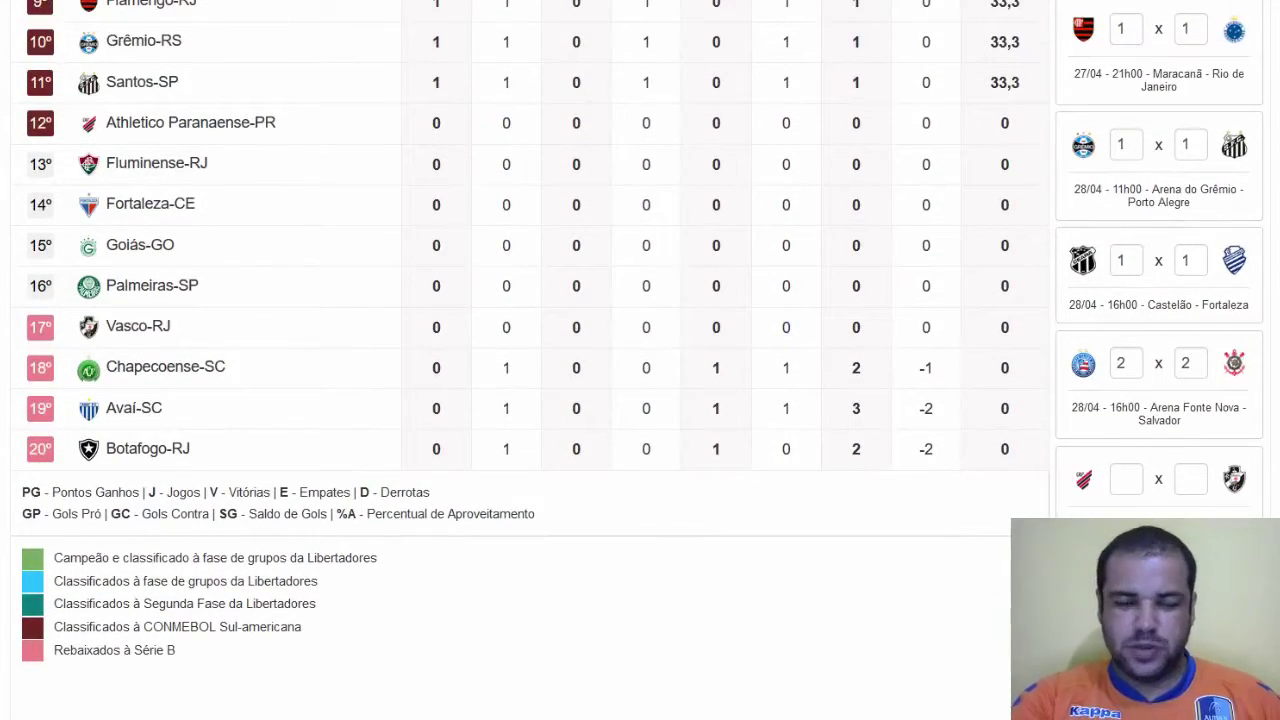
scroll(640, 360, "up", 1)
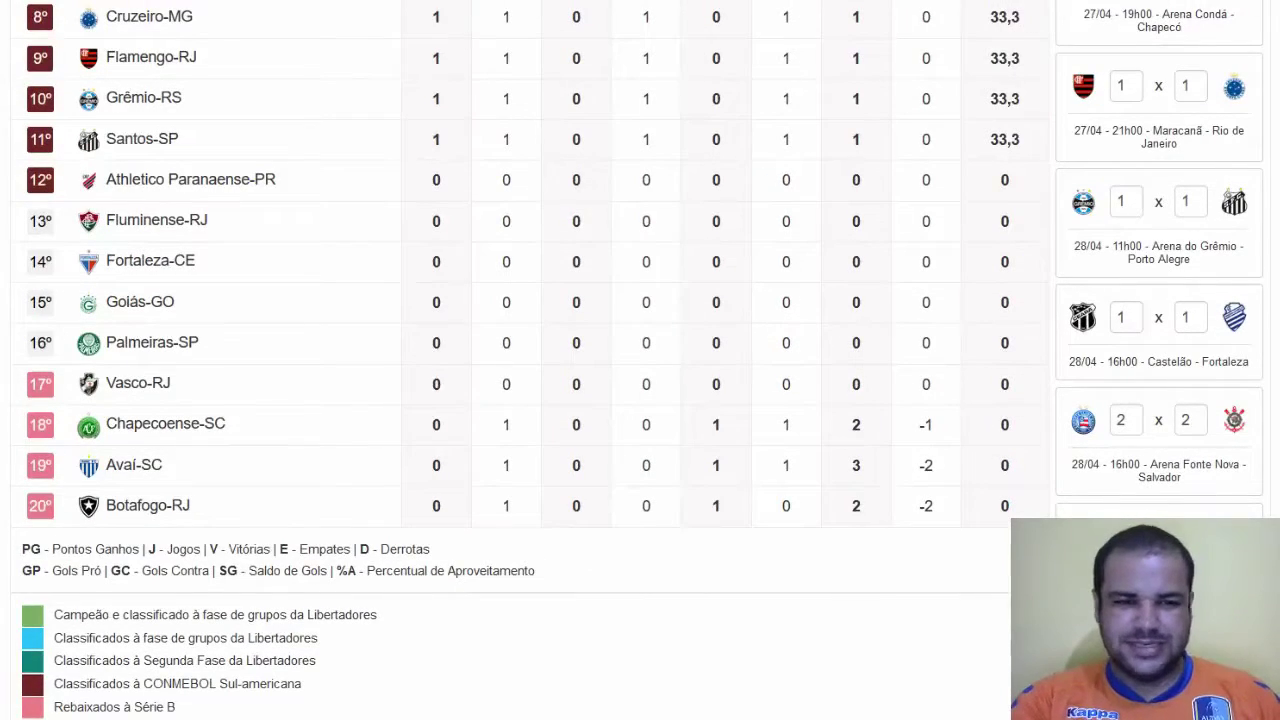
scroll(640, 360, "up", 1)
scroll(640, 360, "up", 2)
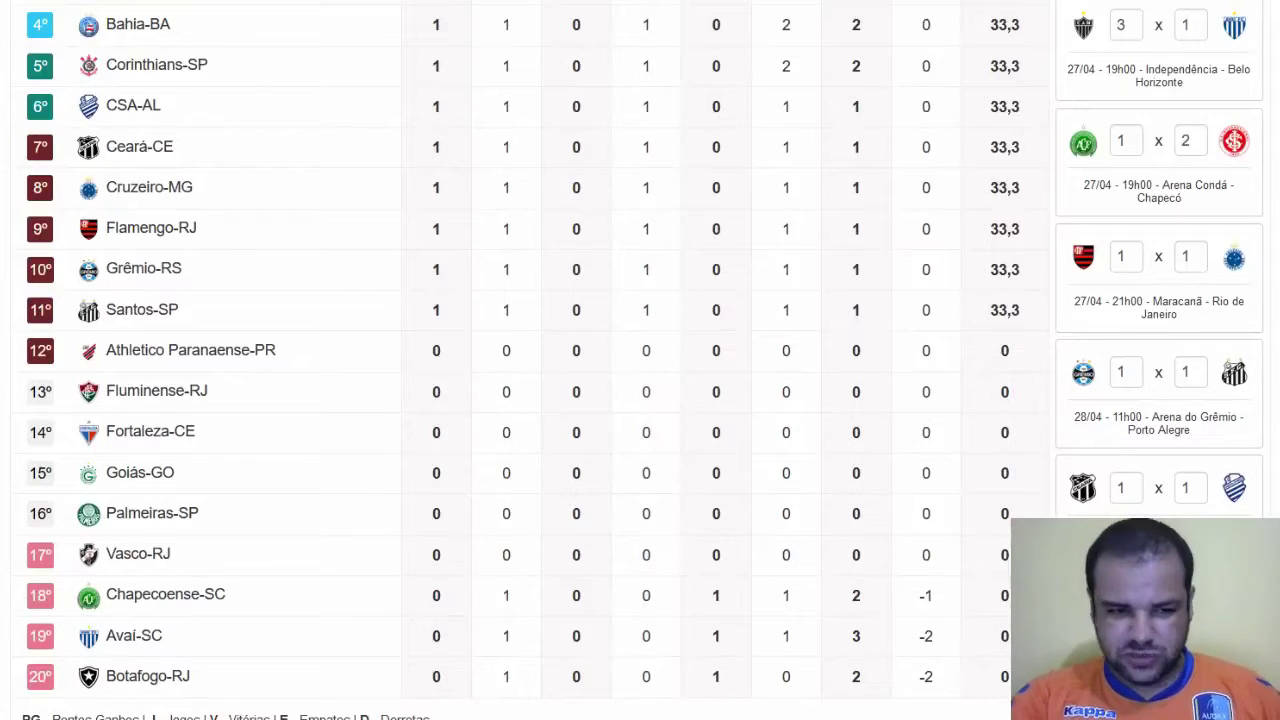
scroll(640, 360, "up", 1)
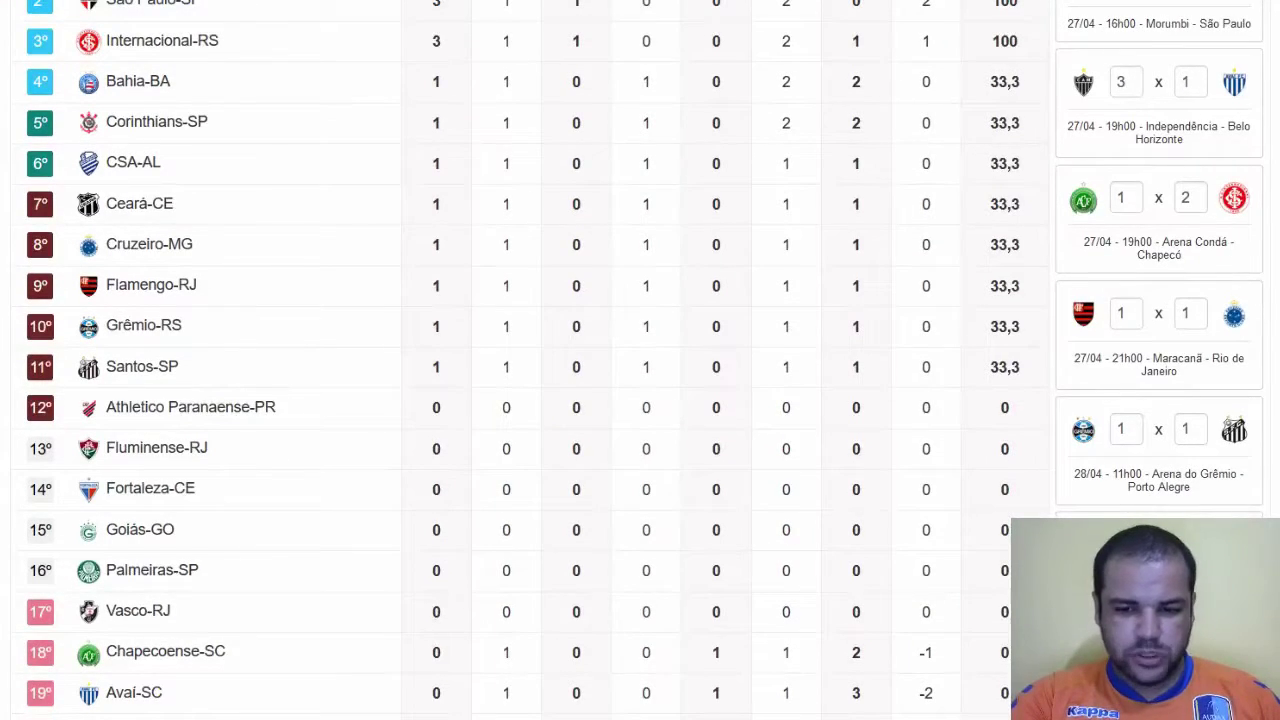
scroll(640, 360, "up", 1)
scroll(640, 360, "down", 3)
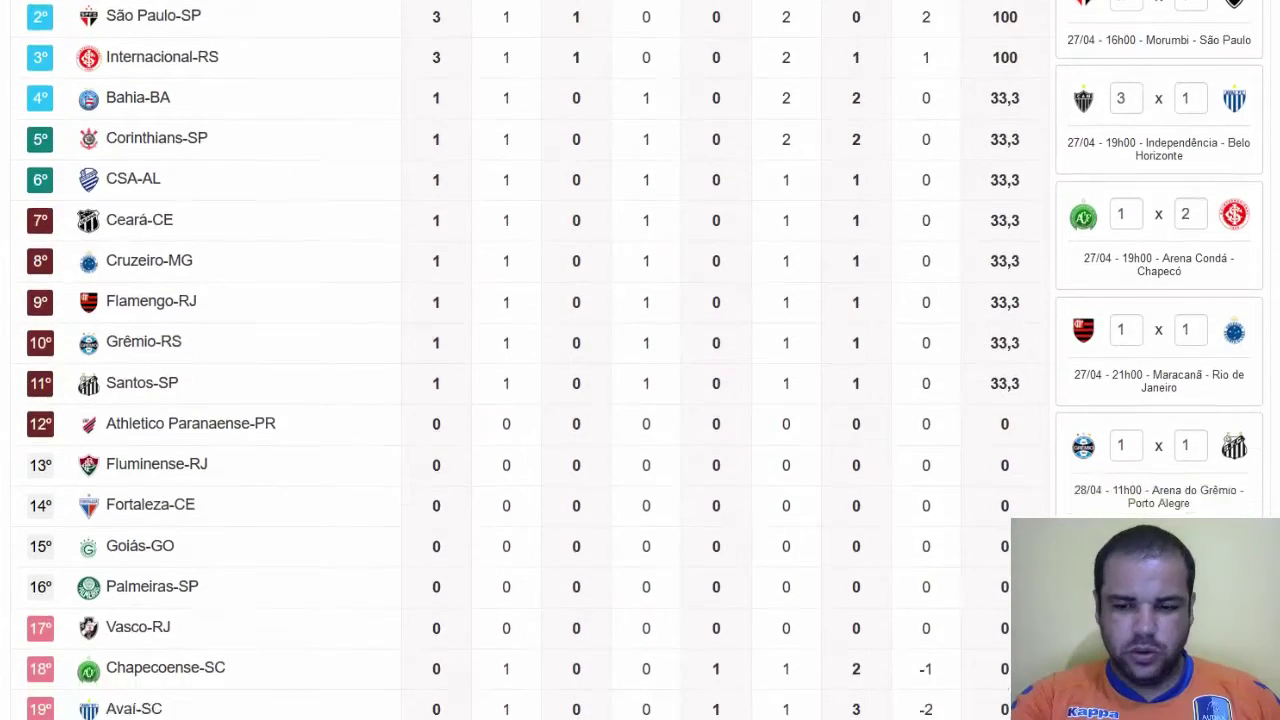
scroll(640, 360, "down", 4)
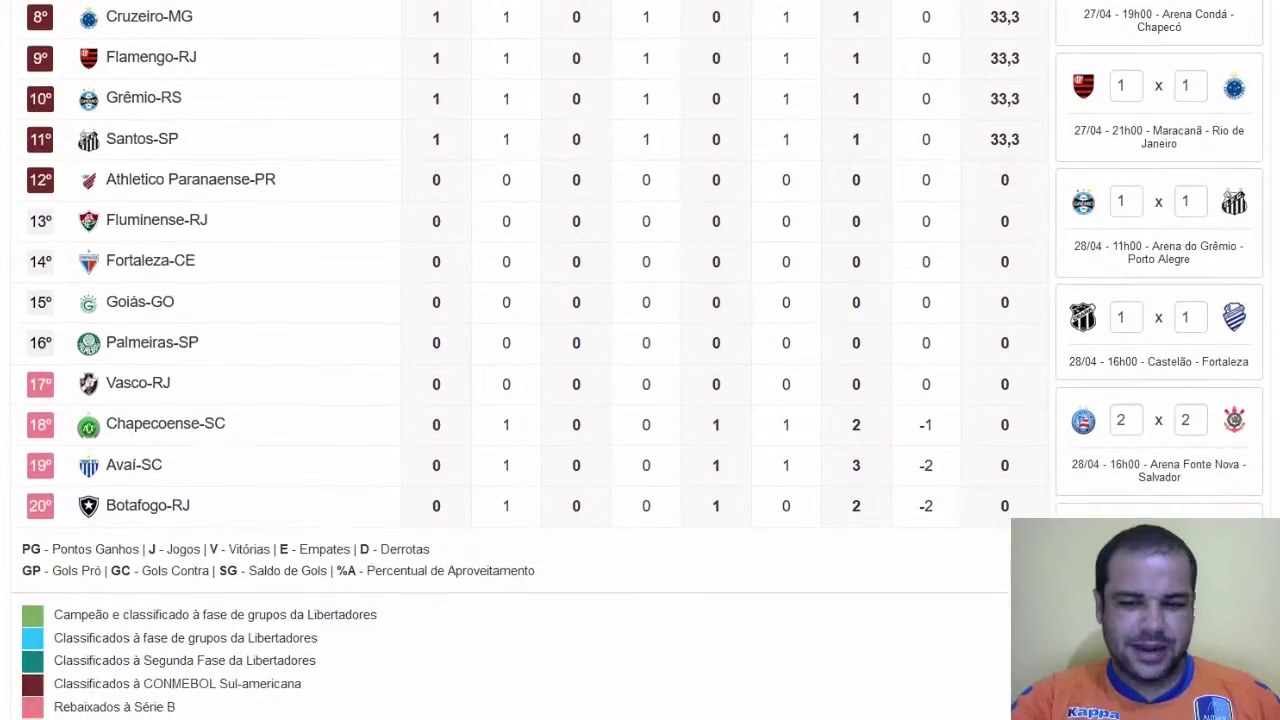
- Enter a 2–0 win for Athletico Paranaense over Vasco at Arena da Baixada and update the standings
scroll(640, 360, "down", 1)
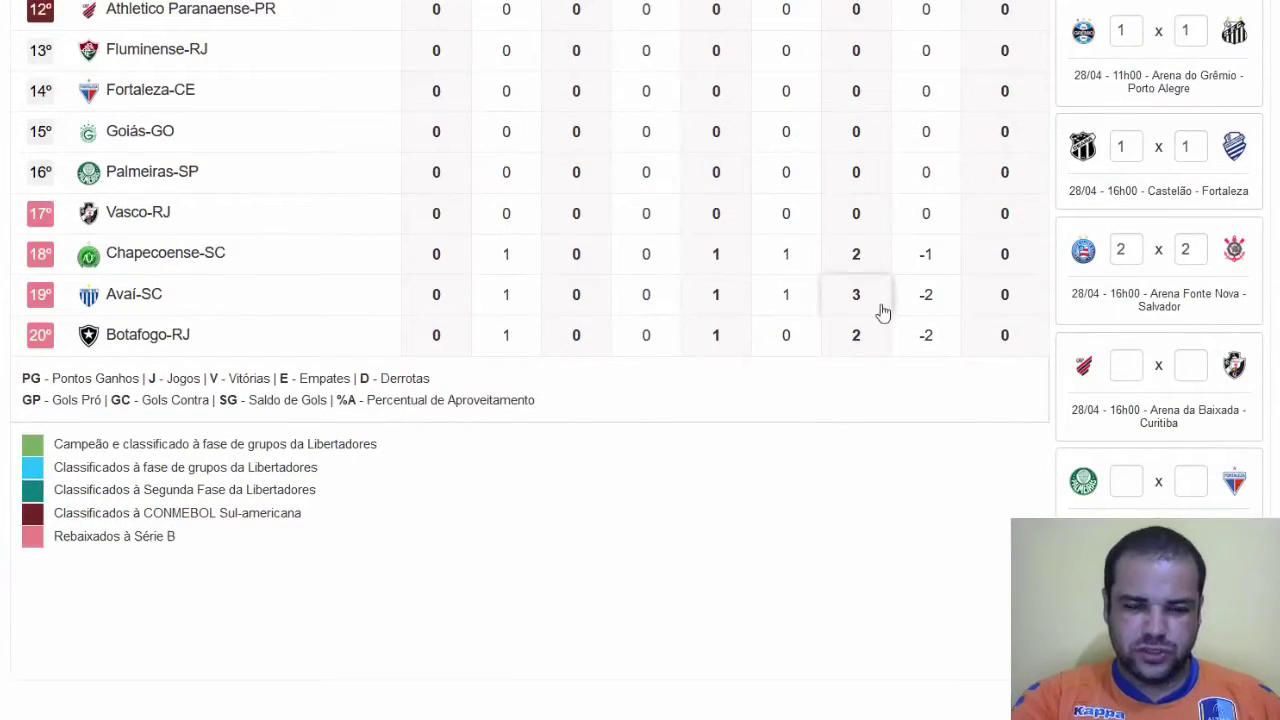
left_click(1123, 360)
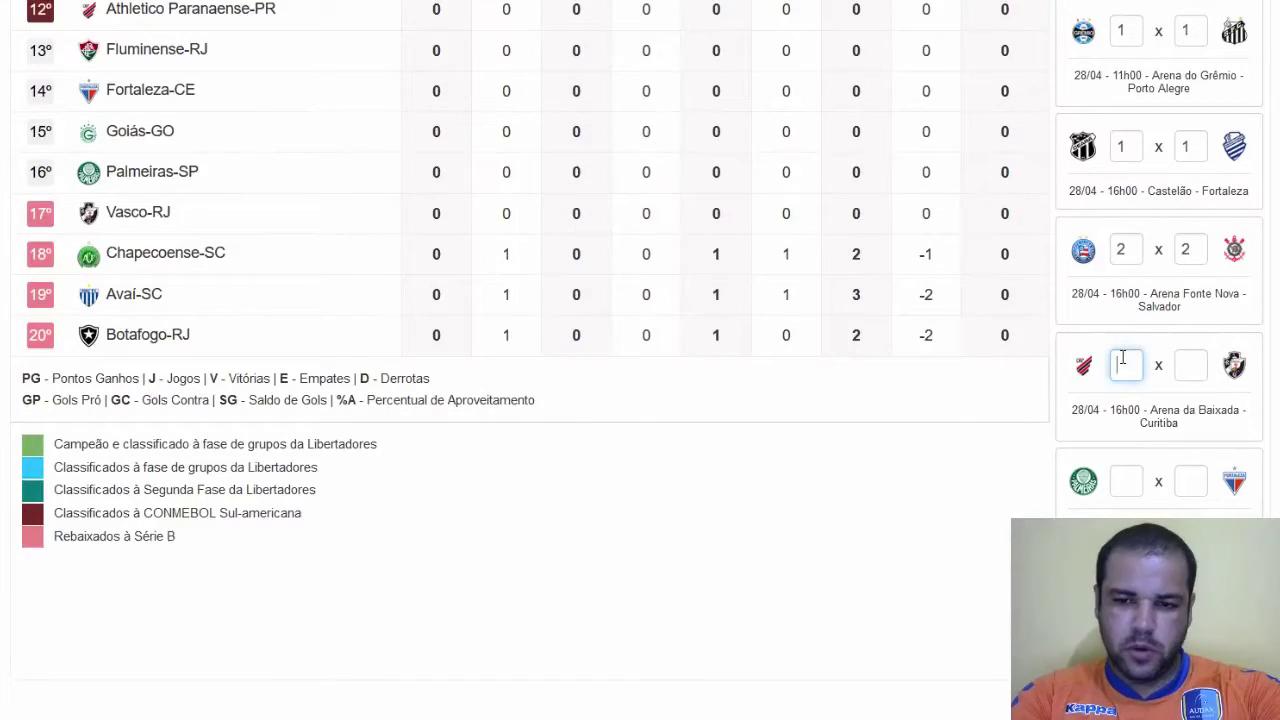
type("2")
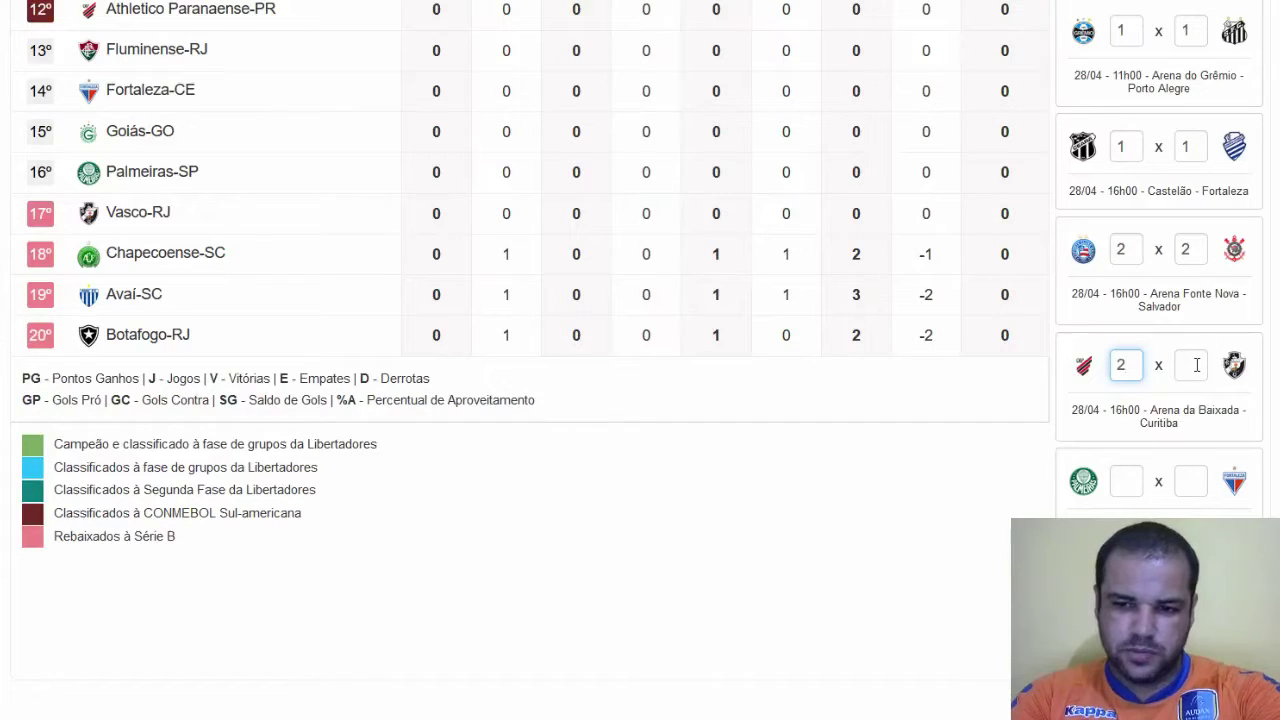
left_click(1188, 364)
type("0")
left_click(690, 518)
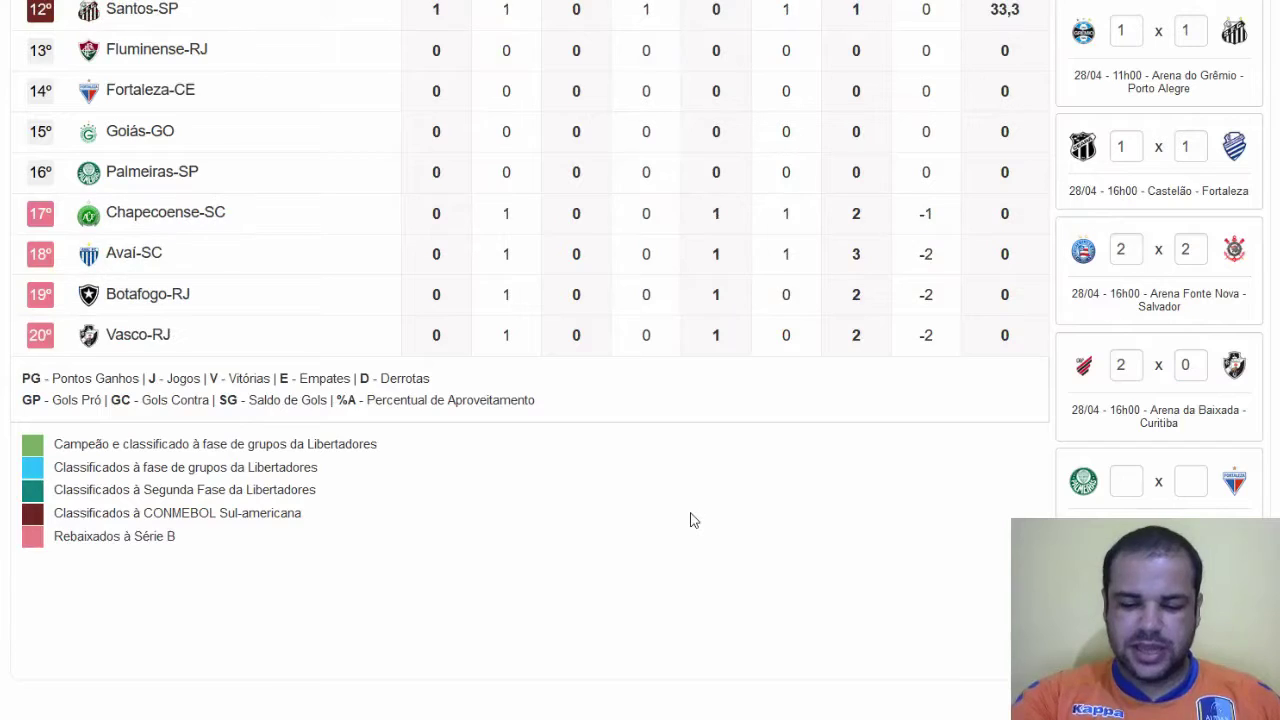
- Examine the updated standings from the relegation zone up to the leaders and back
scroll(693, 520, "up", 1)
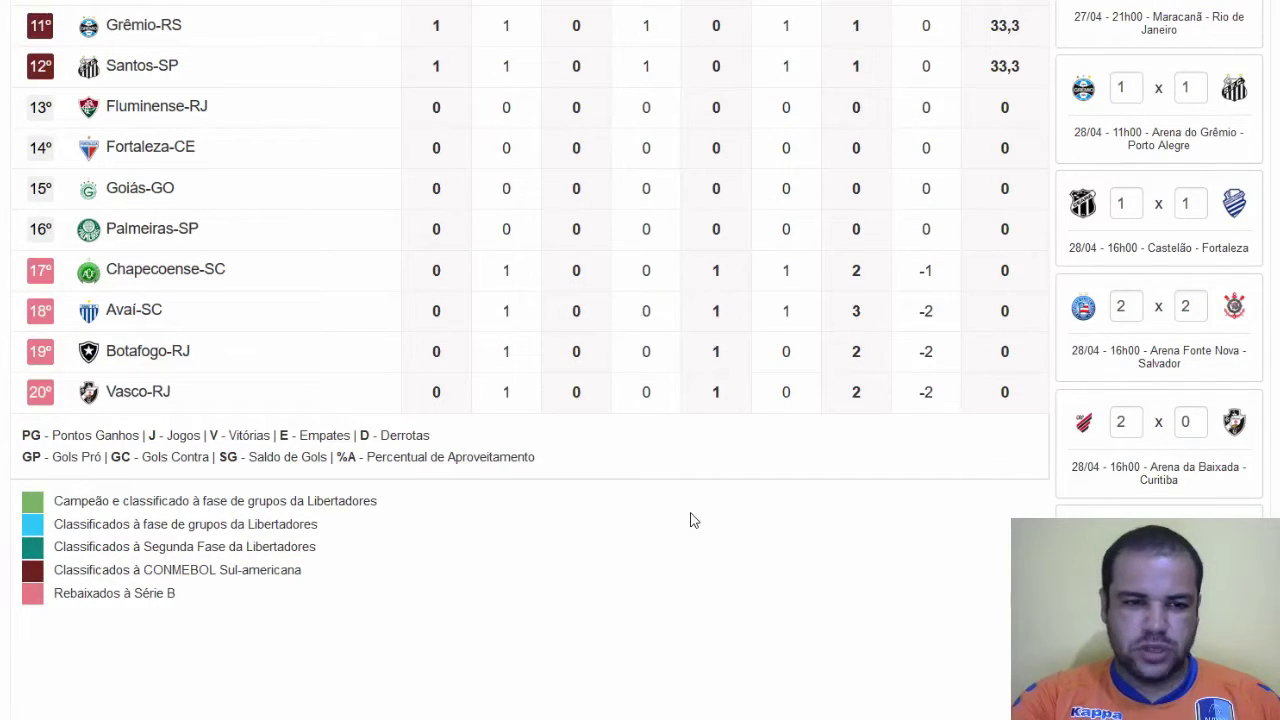
scroll(693, 520, "up", 1)
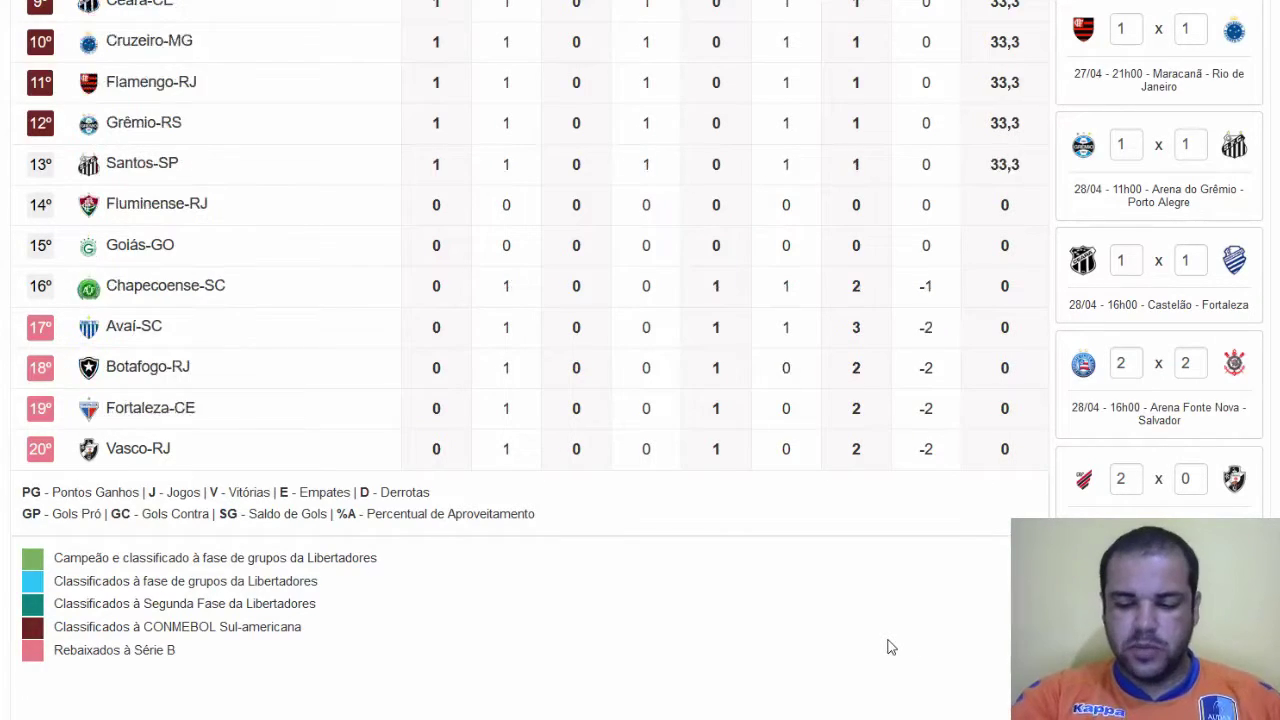
scroll(891, 647, "up", 1)
scroll(891, 647, "up", 1)
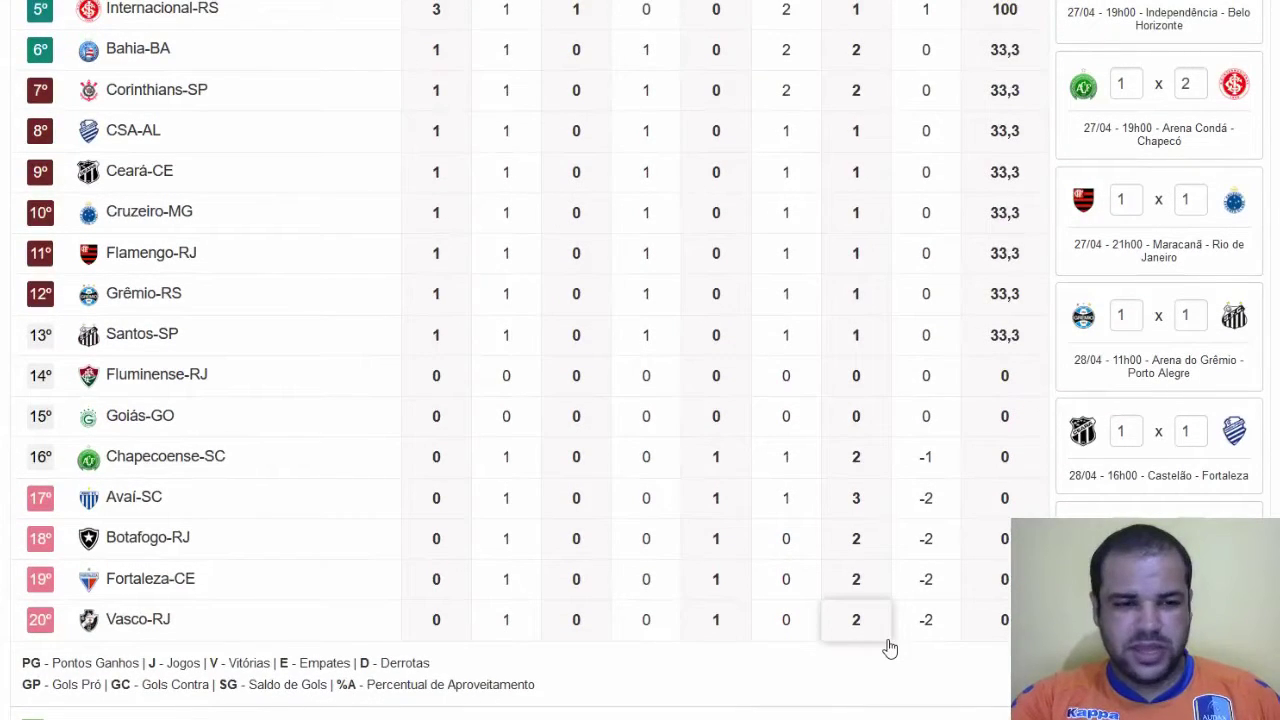
scroll(891, 647, "up", 2)
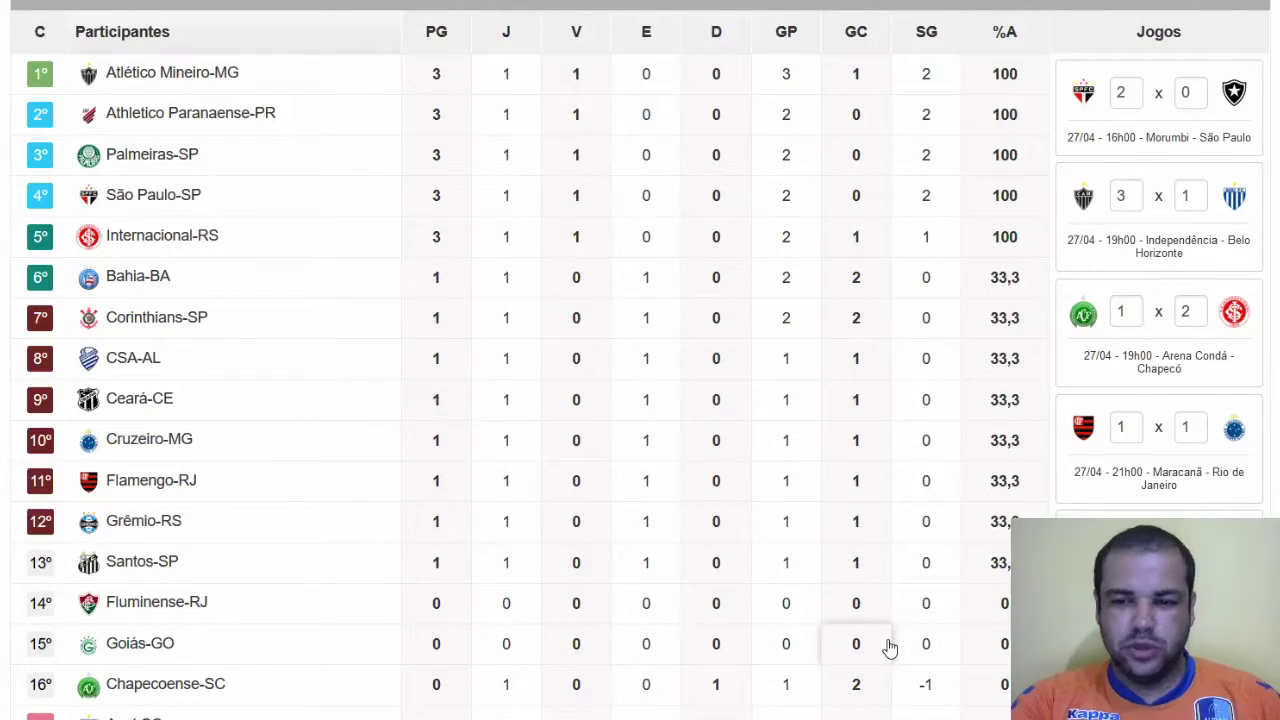
scroll(891, 647, "down", 1)
scroll(890, 648, "down", 1)
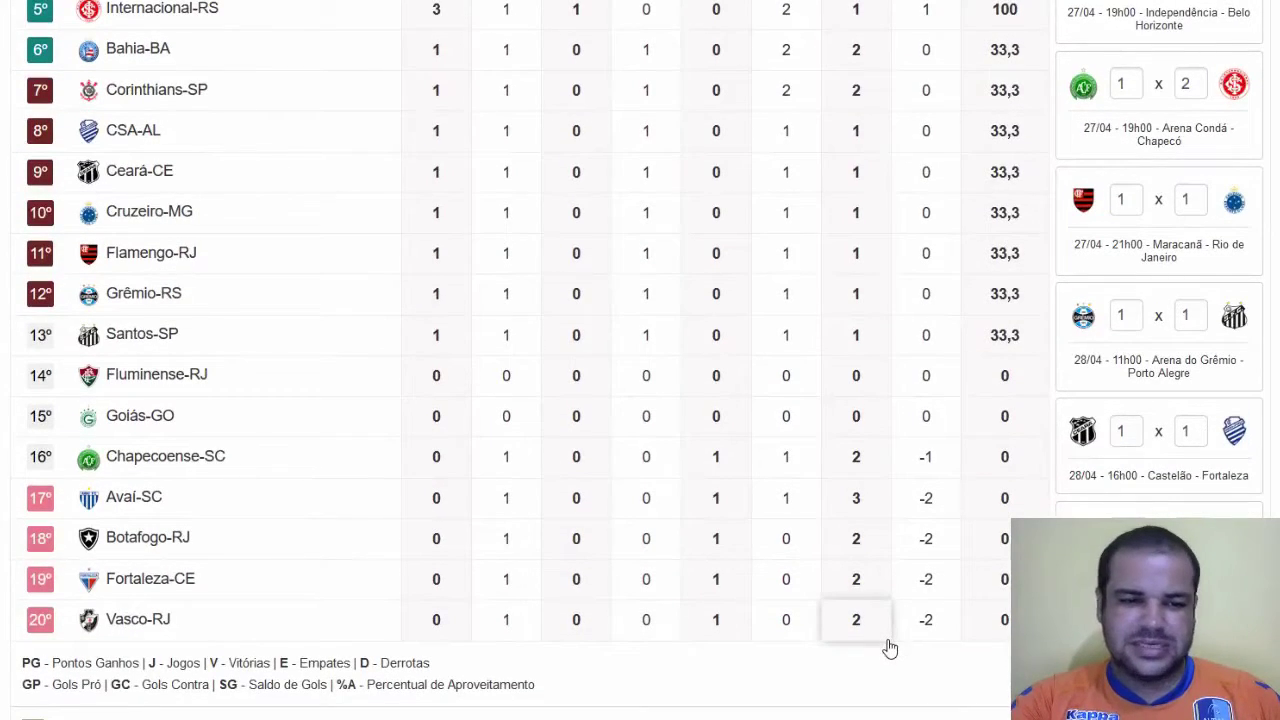
- Look through the remaining fixtures down to Fluminense against Goiás and check the lower half of the standings
scroll(890, 648, "up", 1)
scroll(890, 648, "down", 2)
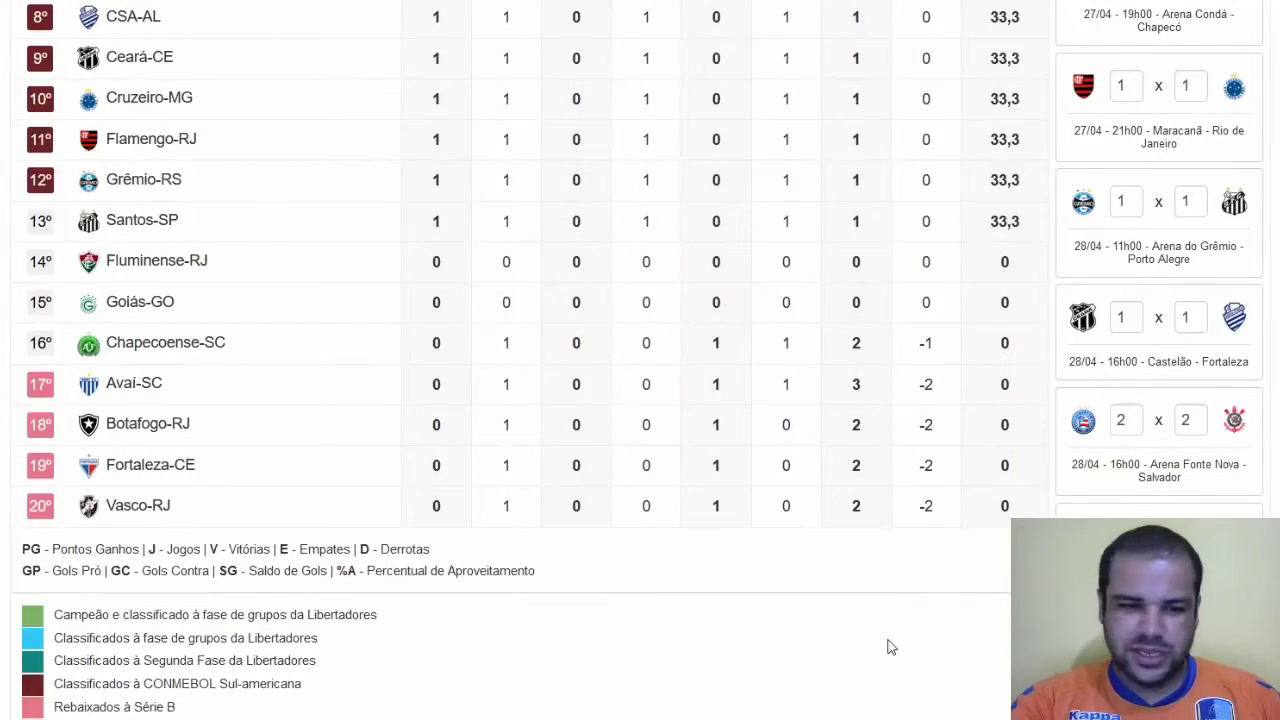
scroll(890, 647, "down", 1)
scroll(890, 647, "down", 2)
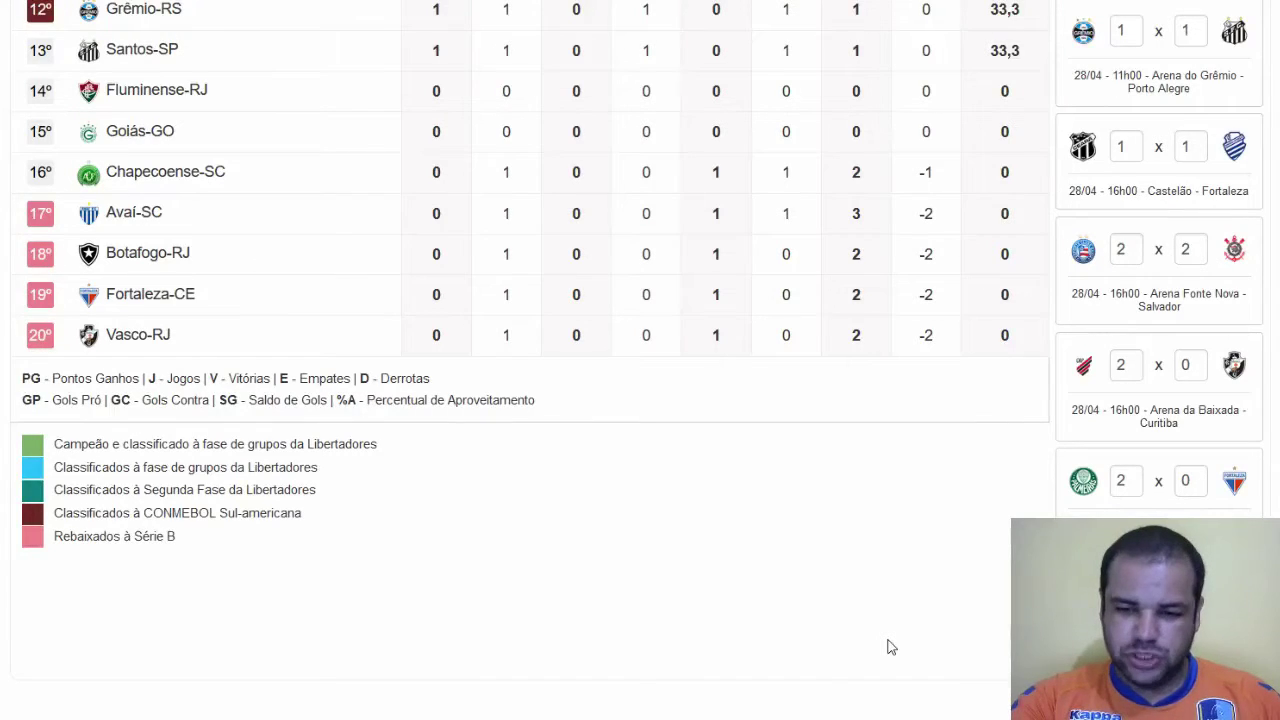
scroll(890, 647, "down", 1)
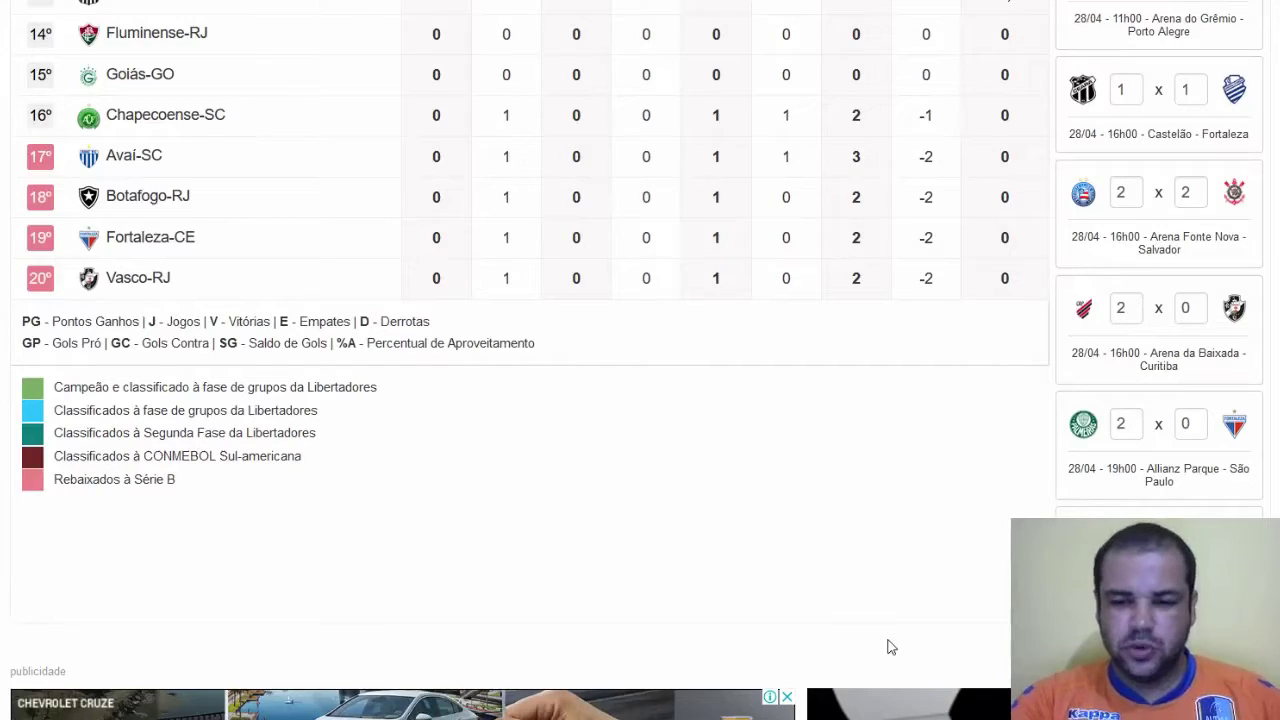
scroll(890, 647, "down", 1)
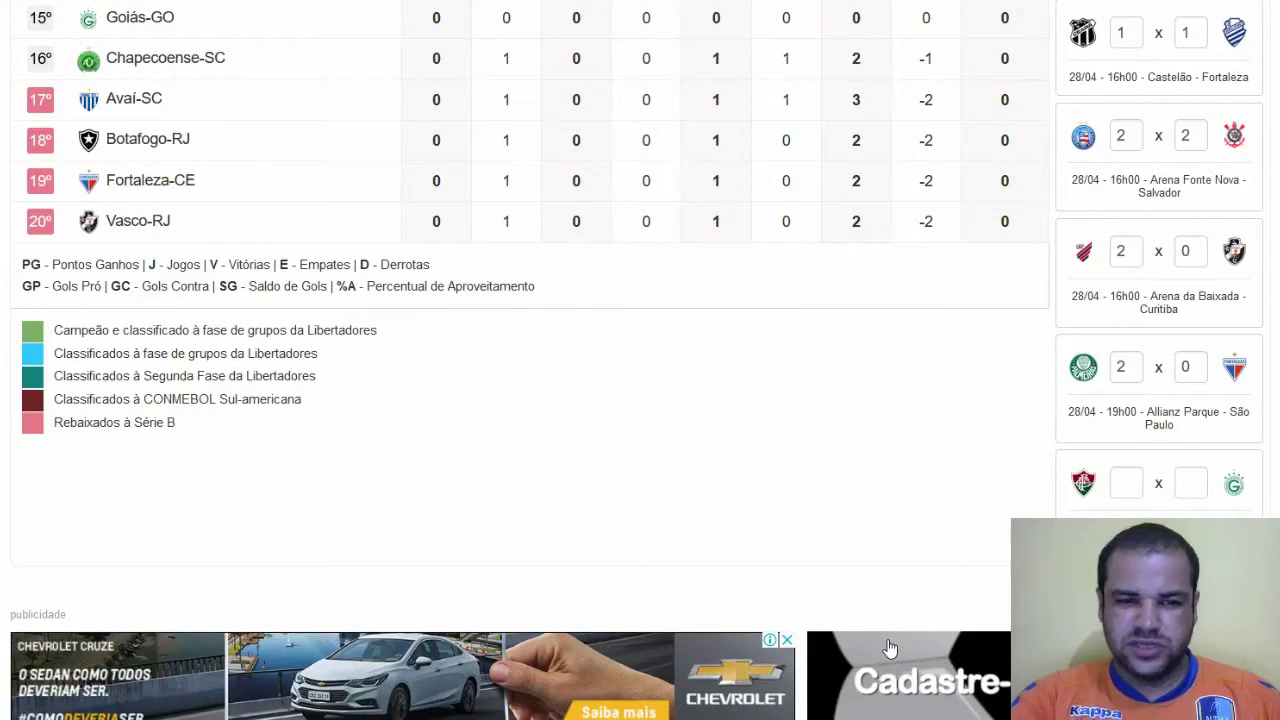
scroll(890, 648, "up", 4)
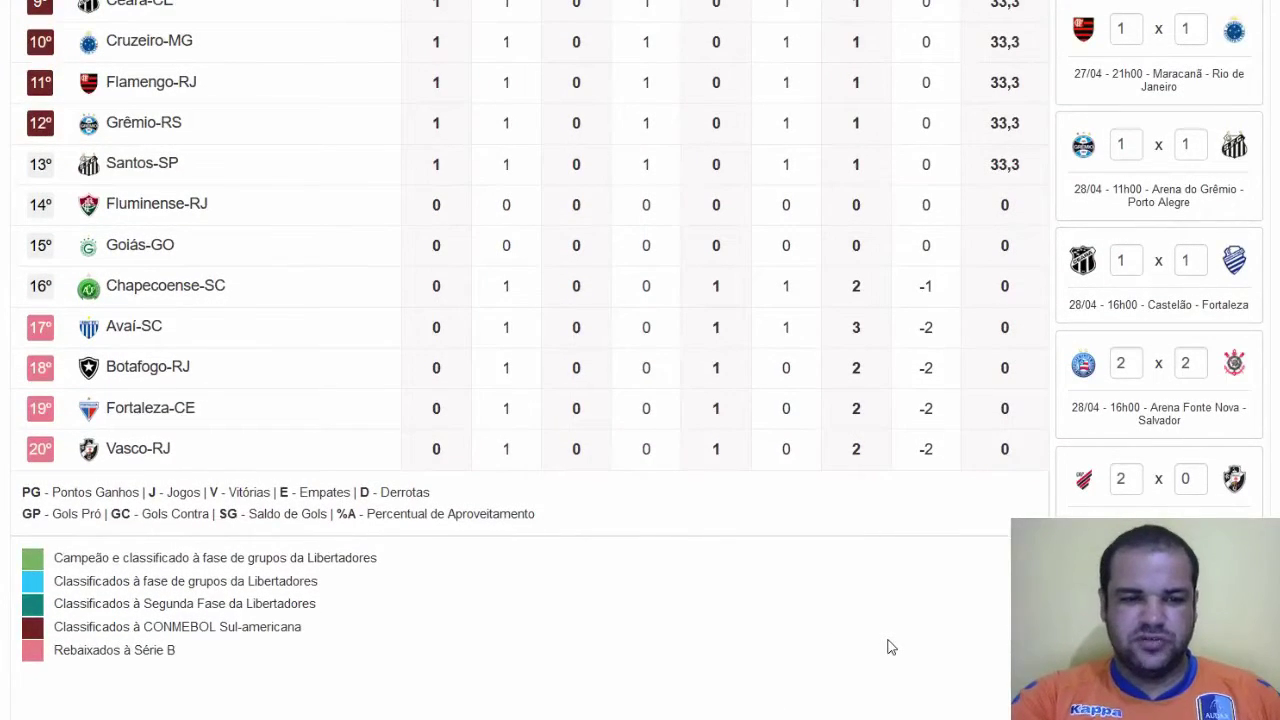
scroll(890, 647, "up", 1)
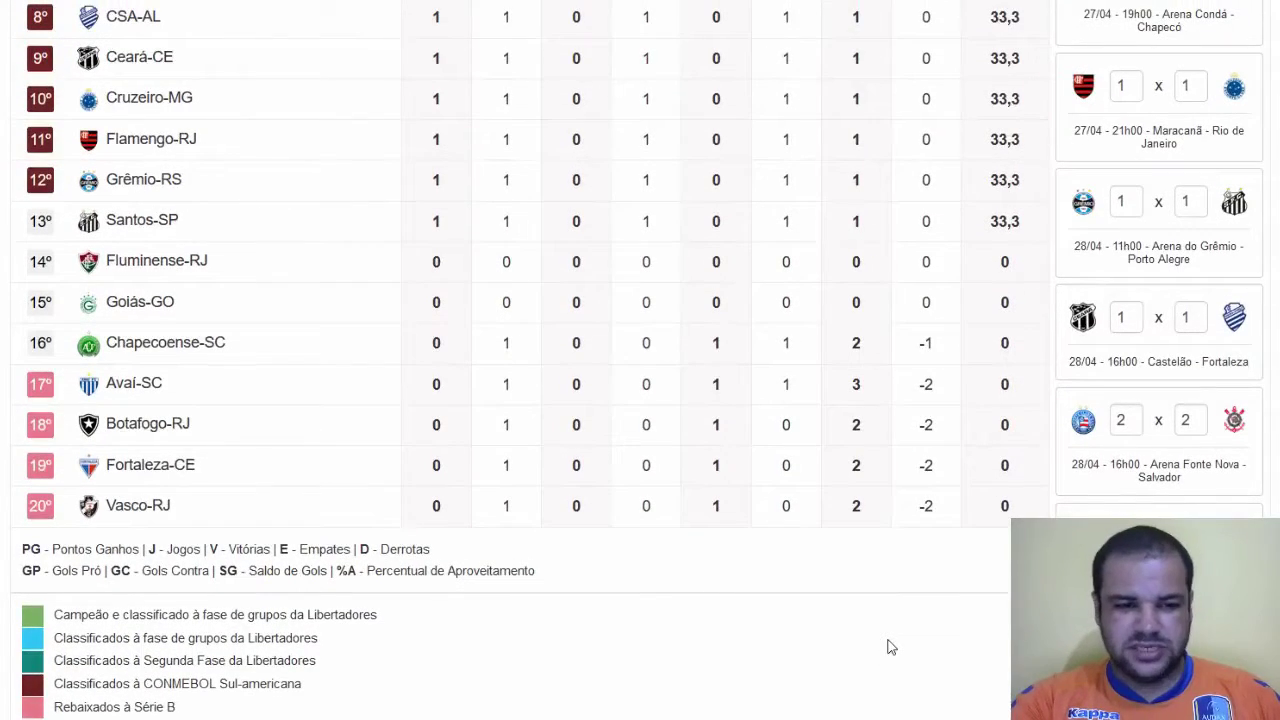
scroll(890, 647, "down", 1)
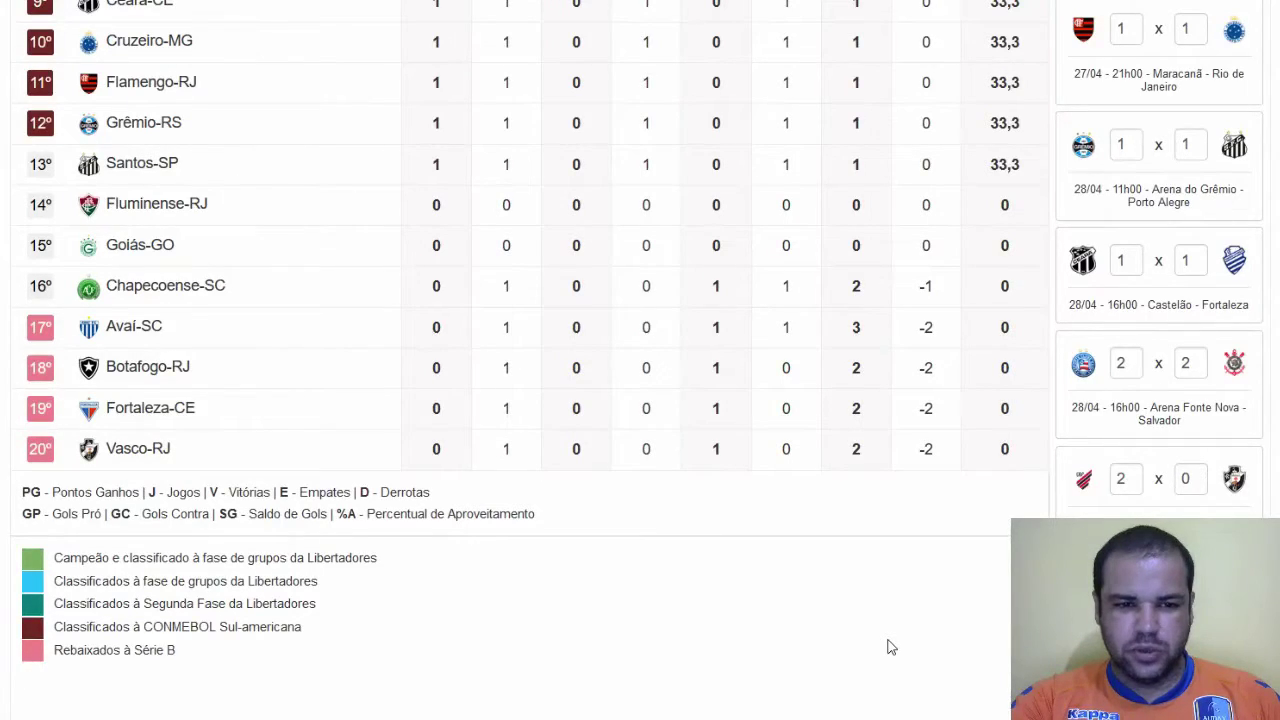
scroll(890, 648, "up", 1)
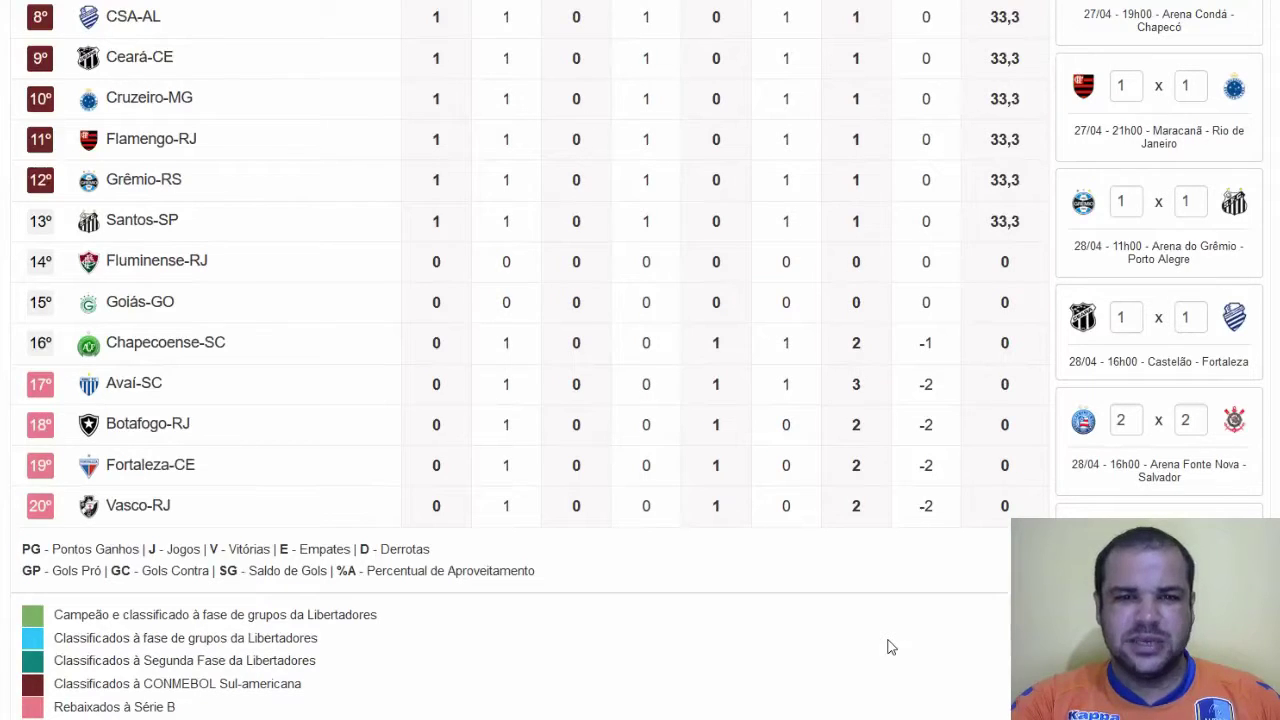
scroll(890, 647, "down", 2)
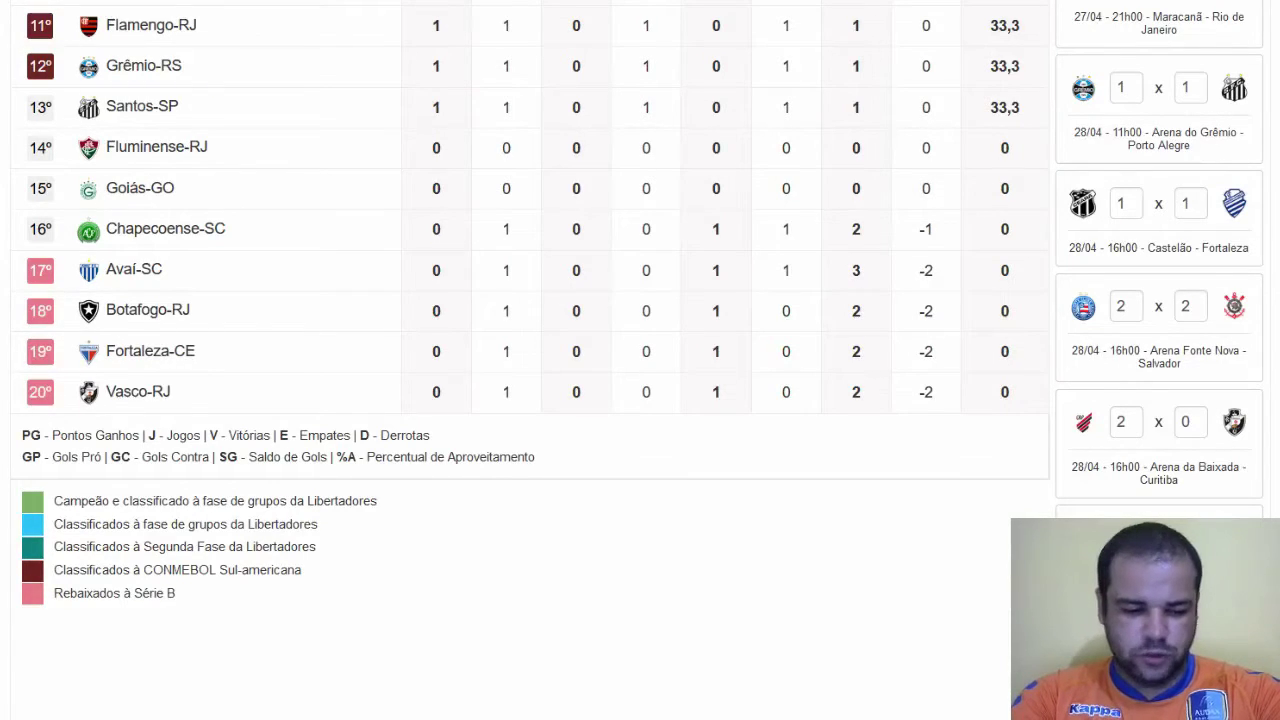
- Review the first-round standings from the bottom teams up to the leaders
scroll(775, 610, "up", 5)
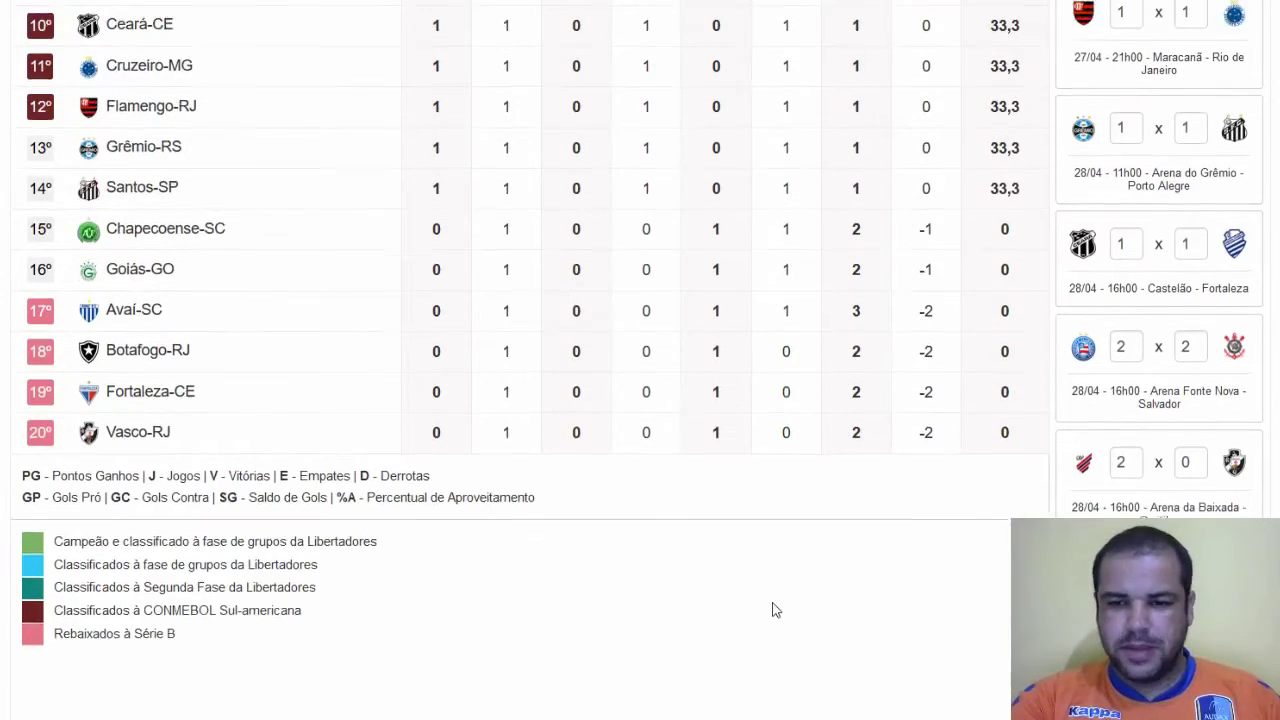
scroll(775, 610, "up", 3)
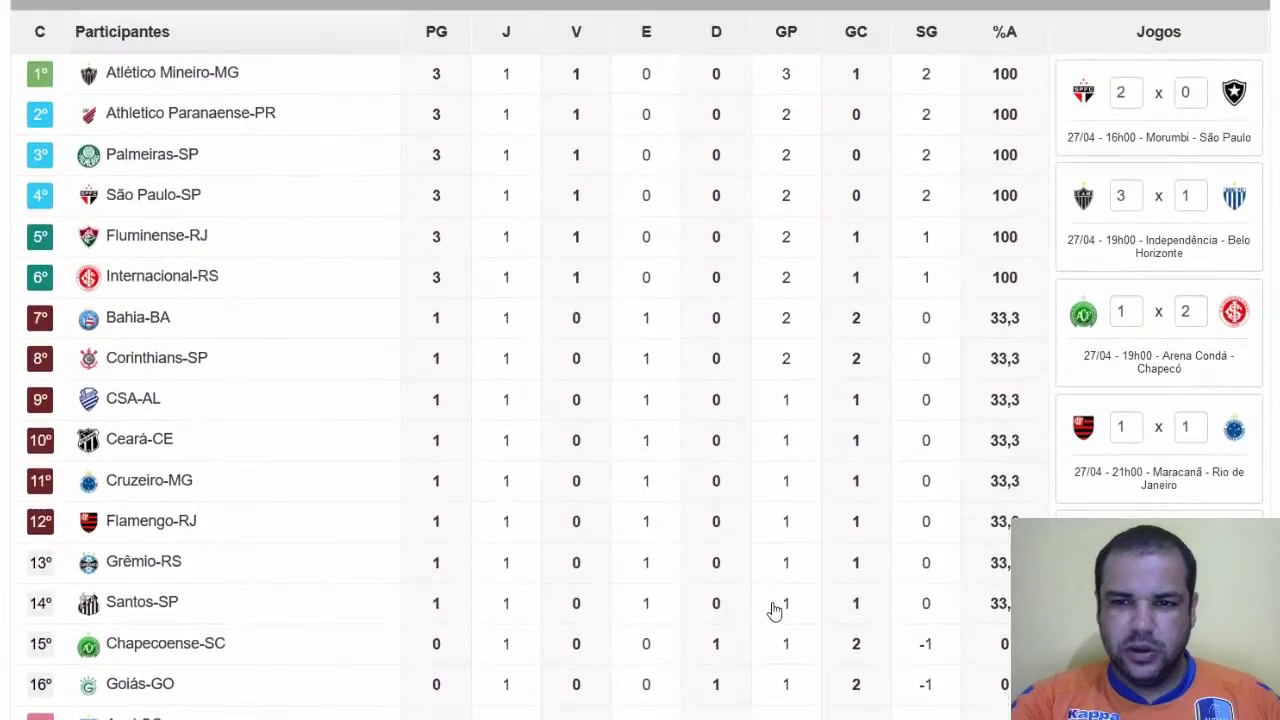